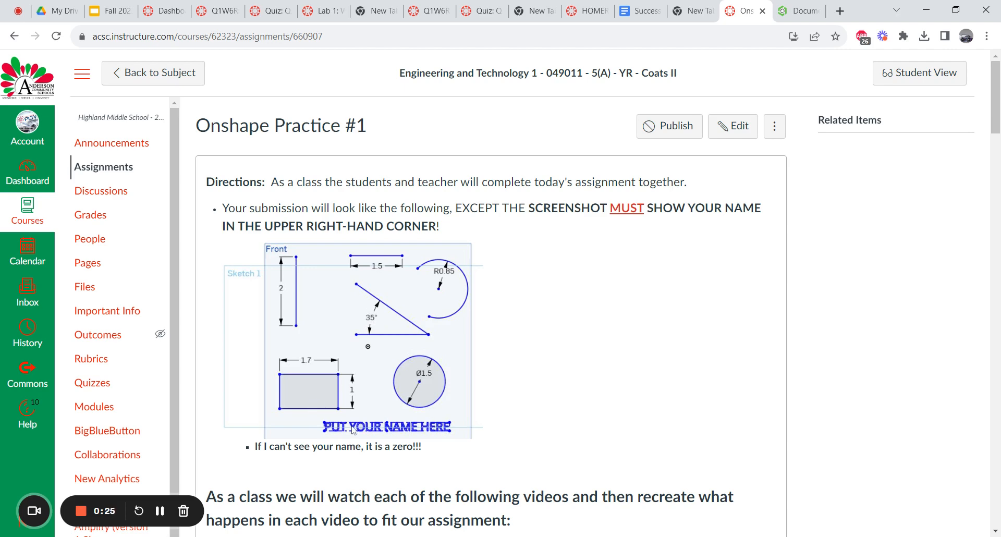
# Step: Review the example sketch and submission directions in the Onshape Practice #1 assignment
pyautogui.moveTo(423, 446); pyautogui.dragTo(266, 447)
pyautogui.click(266, 447)
pyautogui.scroll(-4, 540, 252)
pyautogui.scroll(4, 281, 392)
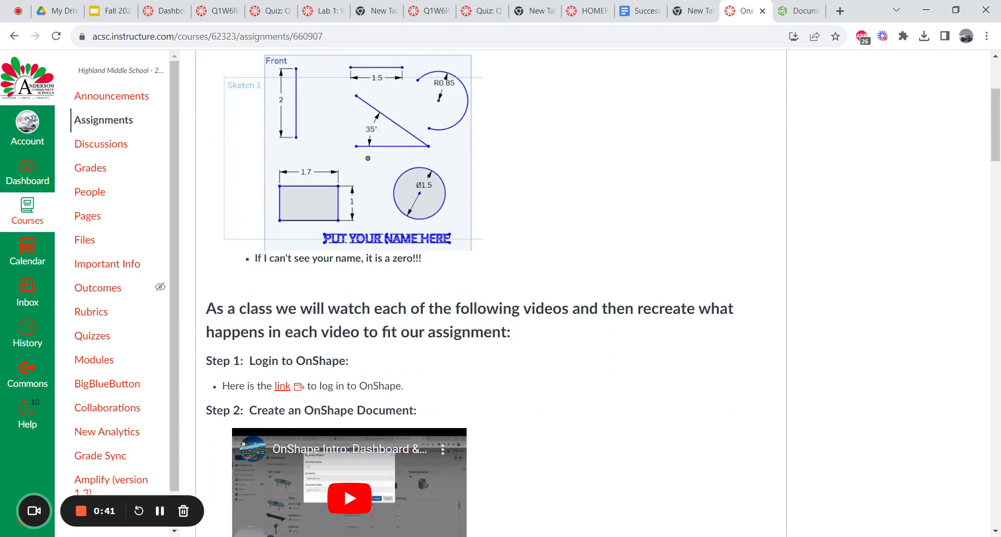
# Step: Switch to Onshape and create a new document named "Name Practice 1"
pyautogui.click(803, 10)
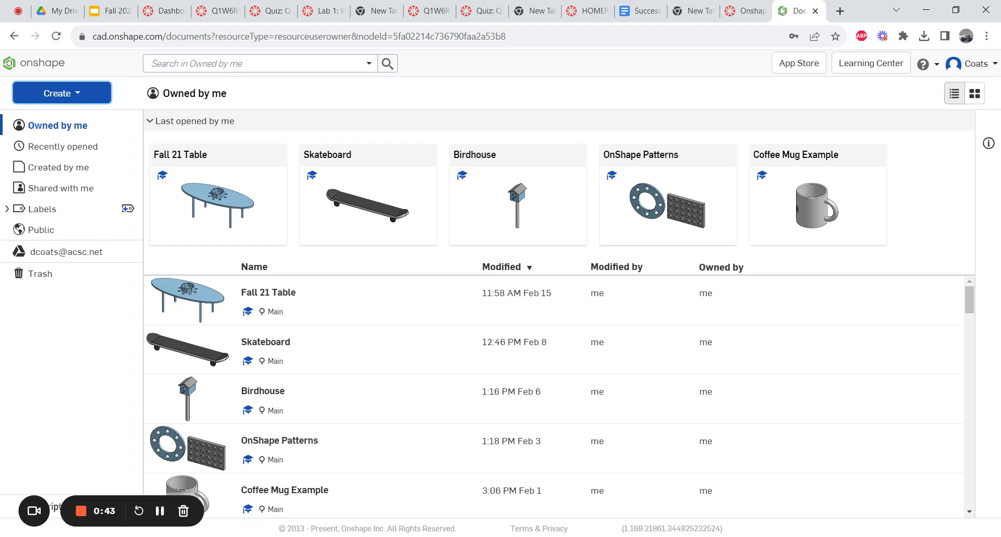
pyautogui.click(96, 94)
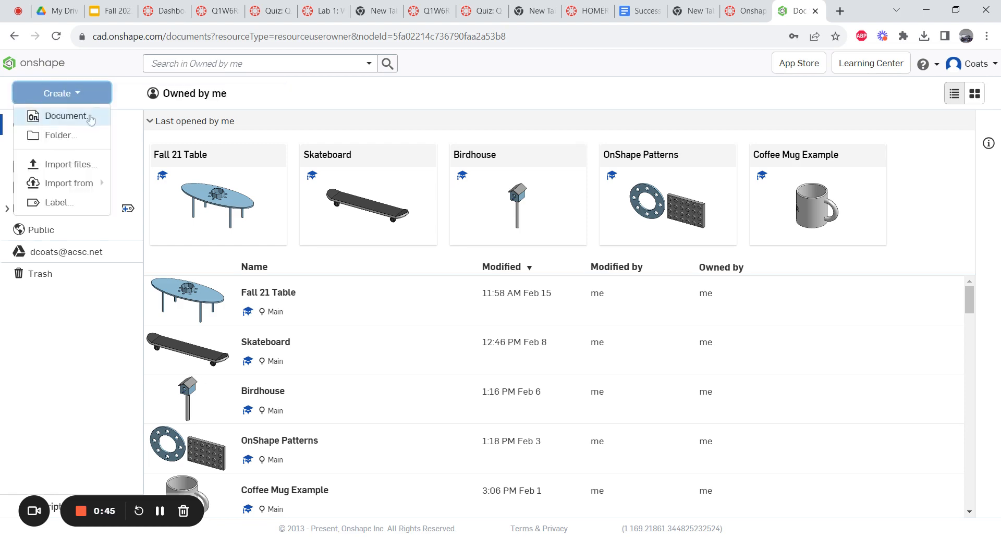
pyautogui.click(92, 115)
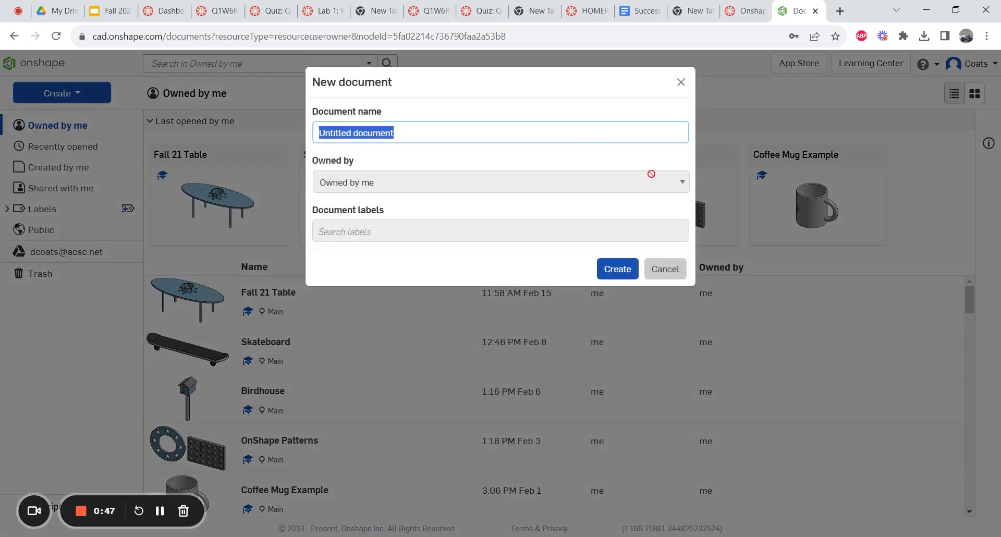
pyautogui.write('L')
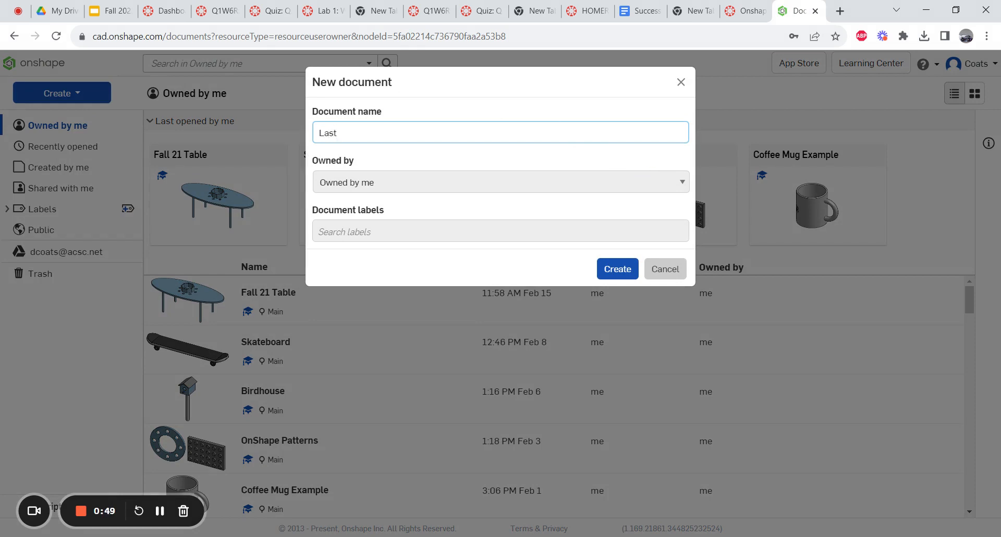
pyautogui.write('ast')
pyautogui.press('BackSpace')
pyautogui.press('BackSpace')
pyautogui.press('BackSpace')
pyautogui.press('BackSpace')
pyautogui.write('Name Pract')
pyautogui.click(619, 263)
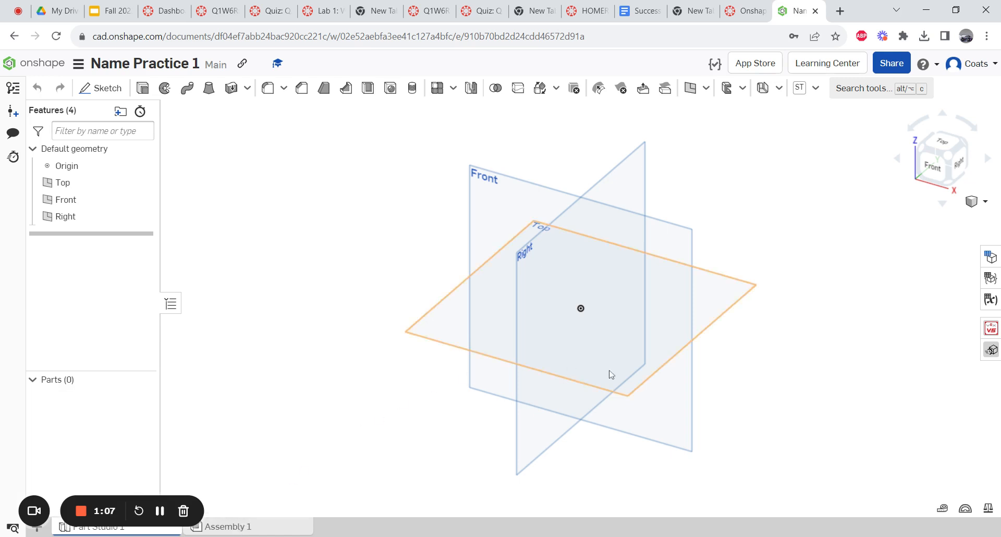
# Step: Start a new sketch on the Front plane
pyautogui.click(934, 167)
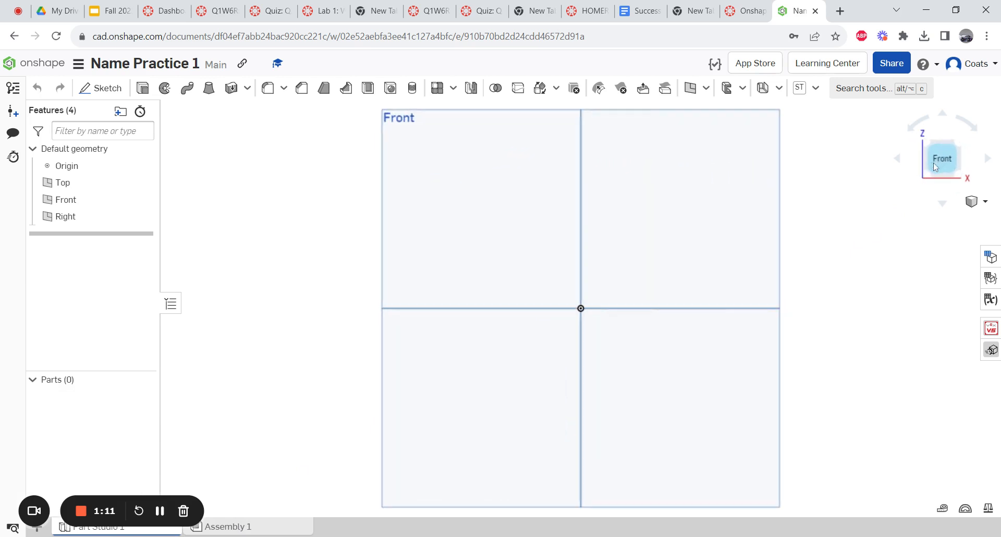
pyautogui.click(110, 91)
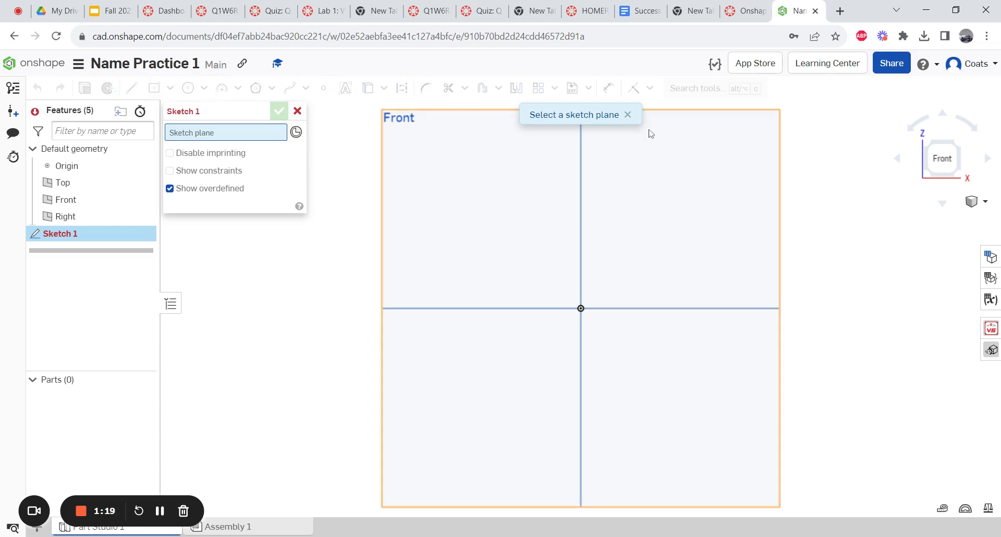
pyautogui.click(472, 225)
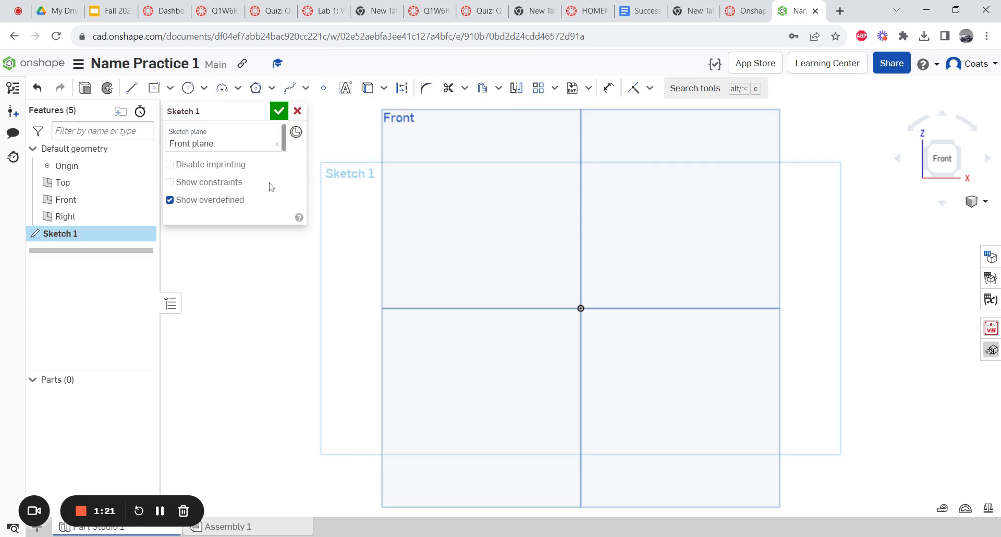
# Step: Following the assignment's example, sketch a vertical line with length 2 and move it just left of the Front plane's upper-left edge
pyautogui.click(745, 10)
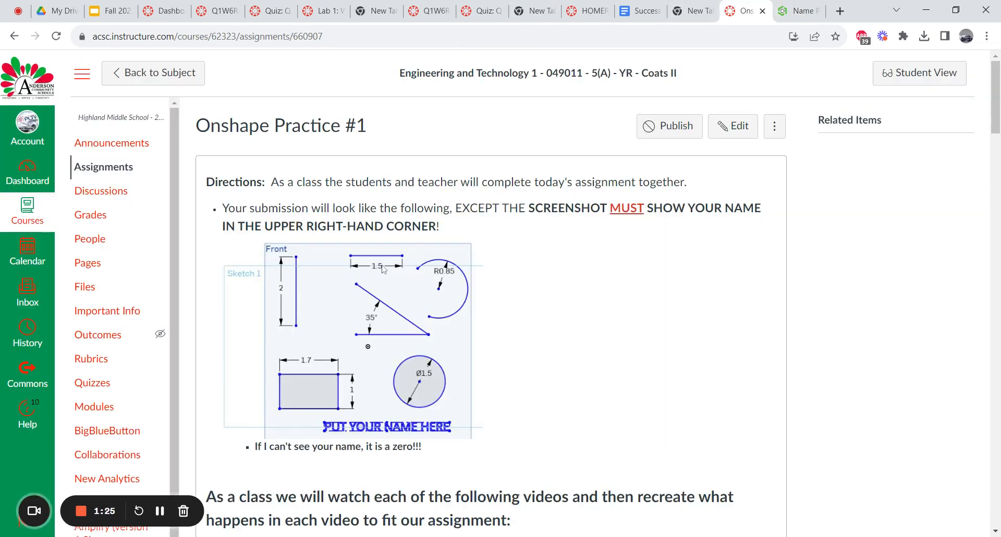
pyautogui.click(801, 6)
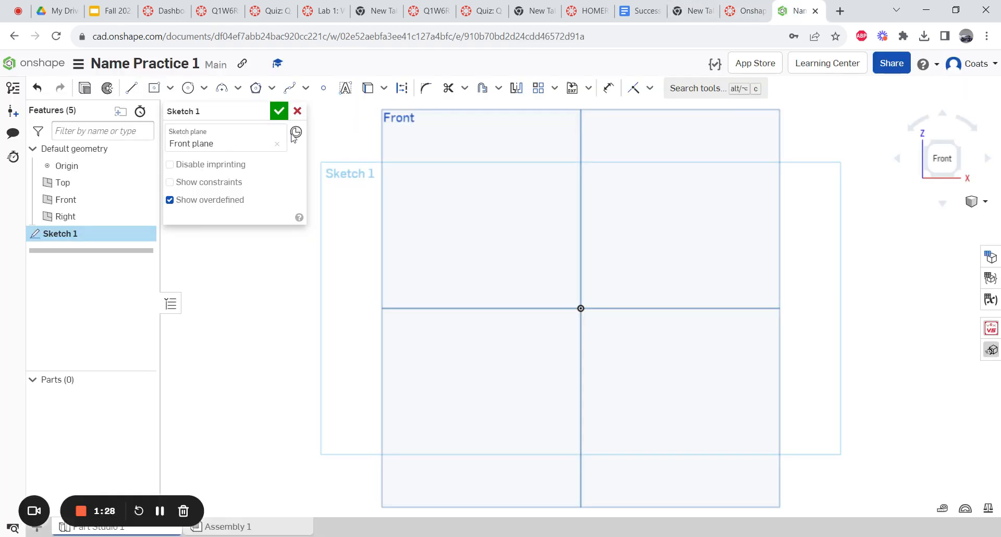
pyautogui.click(132, 91)
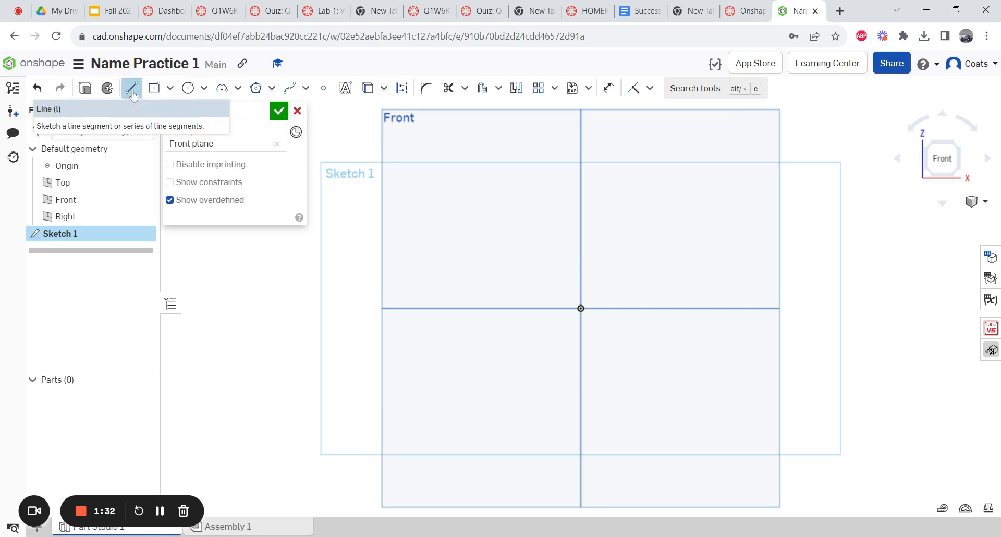
pyautogui.click(401, 137)
pyautogui.click(400, 184)
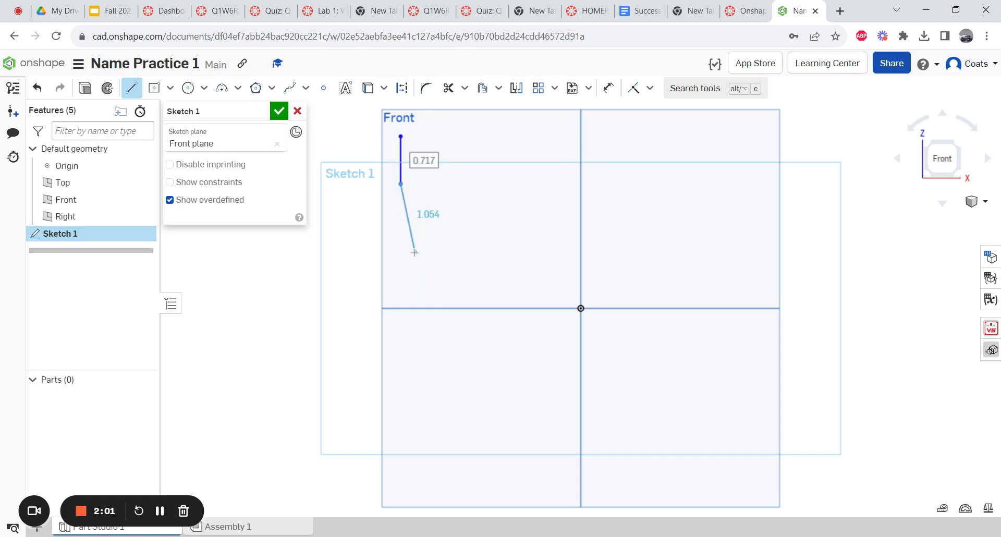
pyautogui.write('2')
pyautogui.press('Return')
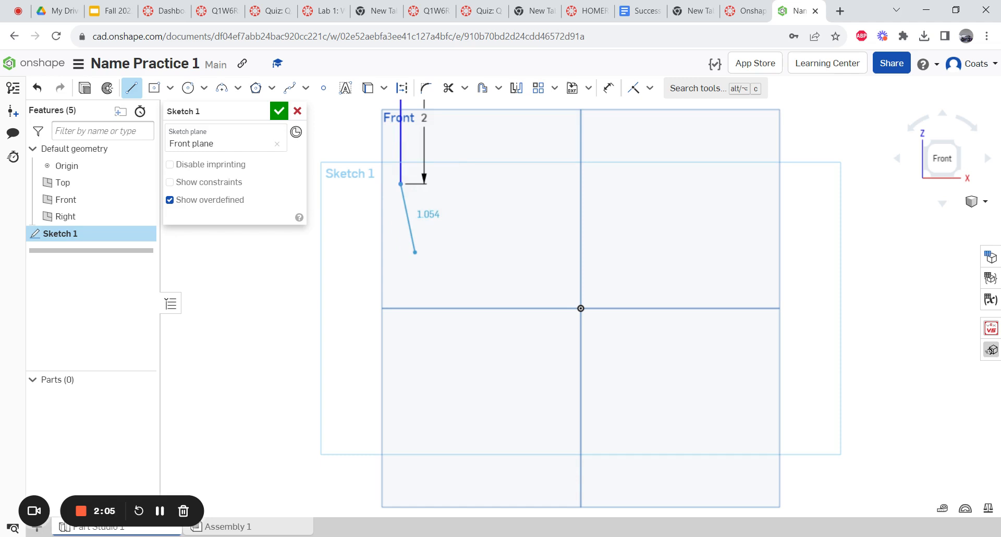
pyautogui.press('Escape')
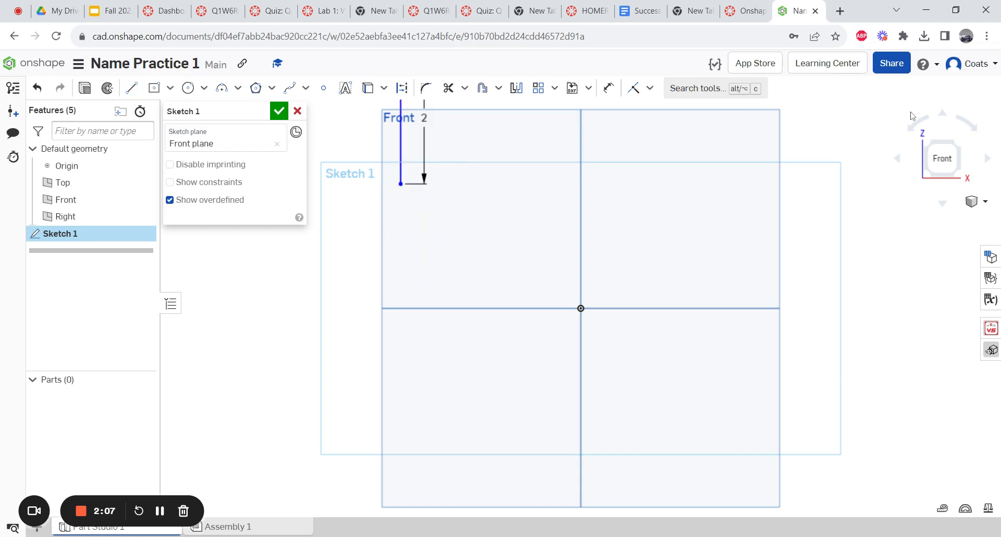
pyautogui.click(941, 159)
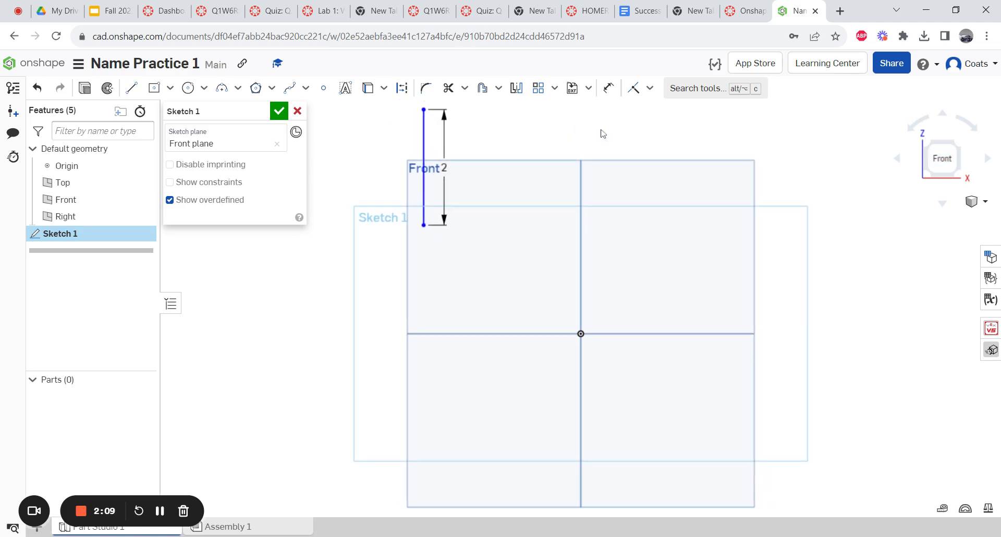
pyautogui.moveTo(423, 111); pyautogui.dragTo(381, 175)
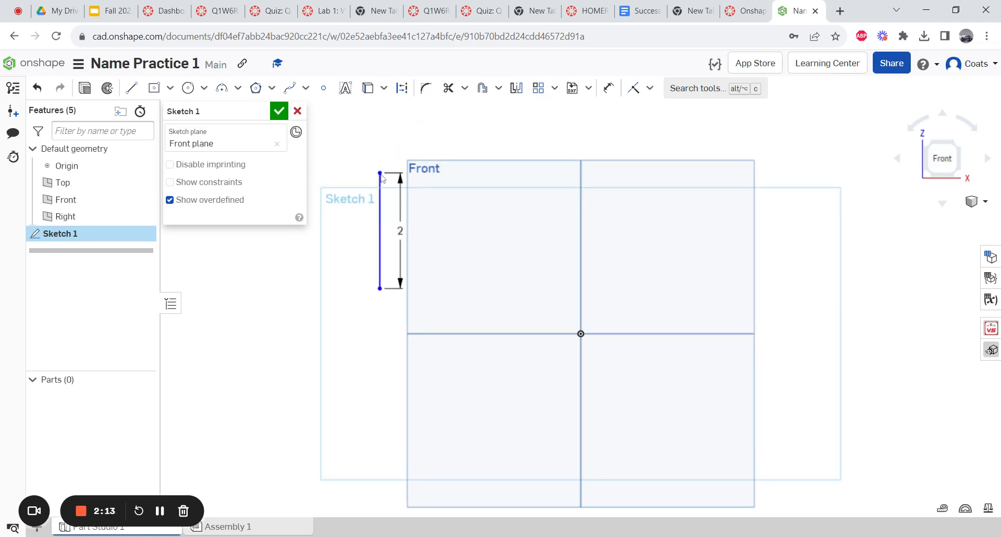
# Step: Sketch a horizontal line near the Front plane's upper-left corner and set its length to 1.5
pyautogui.click(132, 87)
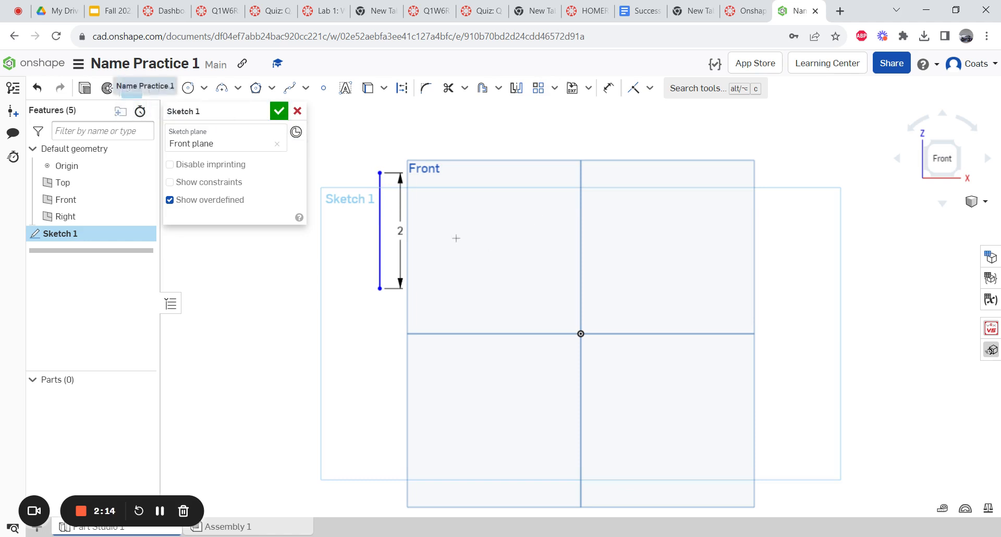
pyautogui.click(432, 200)
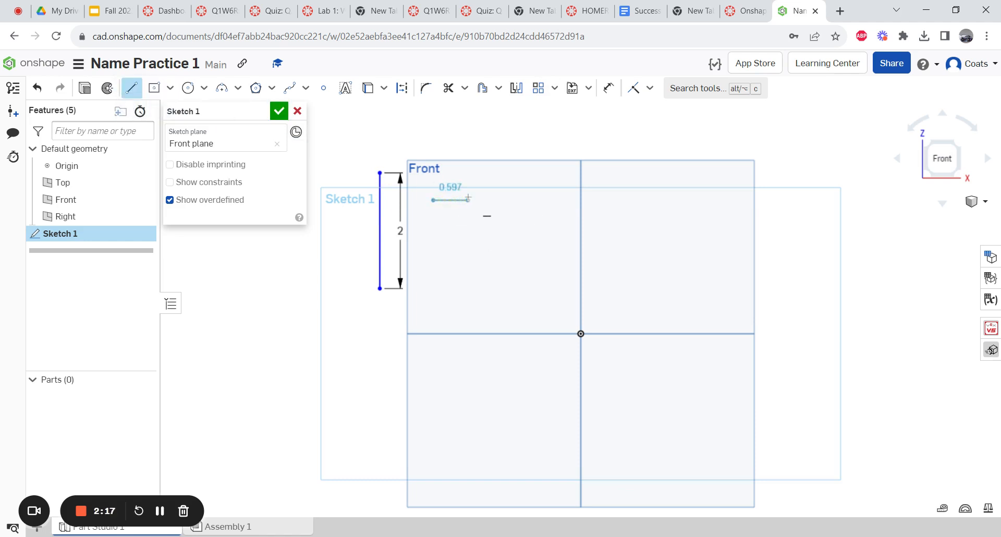
pyautogui.click(508, 199)
pyautogui.write('1.5')
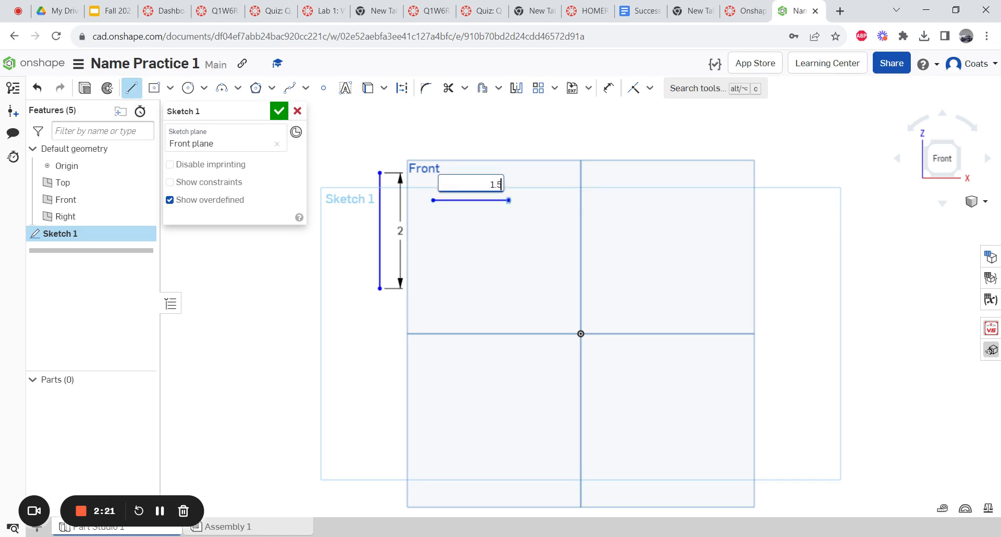
pyautogui.press('Return')
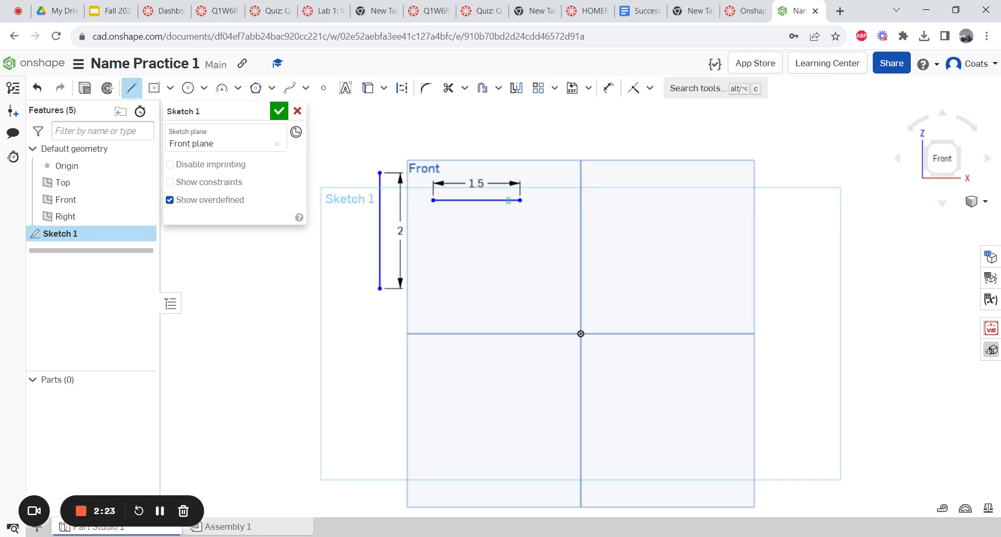
pyautogui.press('Escape')
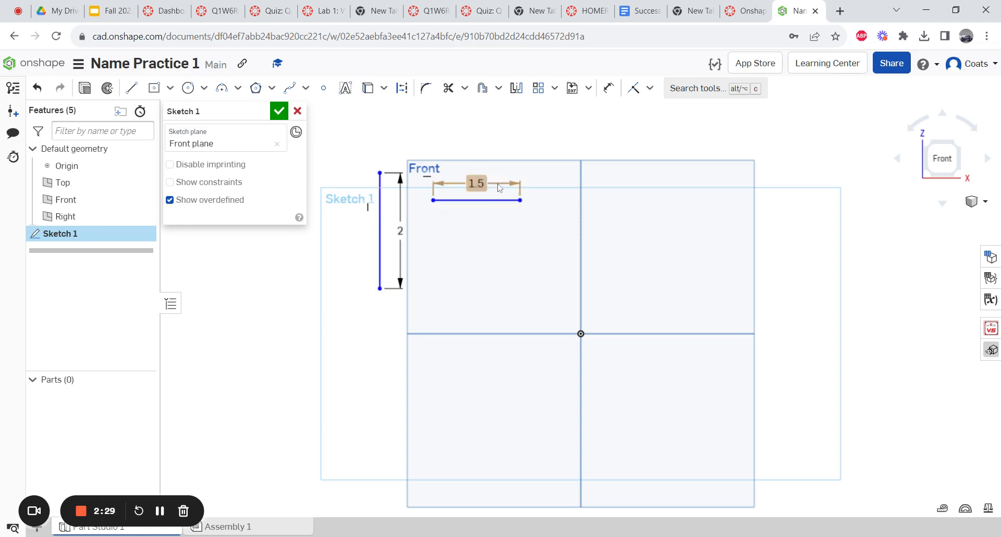
# Step: Check the assignment's angle example and sketch two connected lines about 1.91 and 2.07 long below the horizontal line, meeting at the right
pyautogui.click(744, 11)
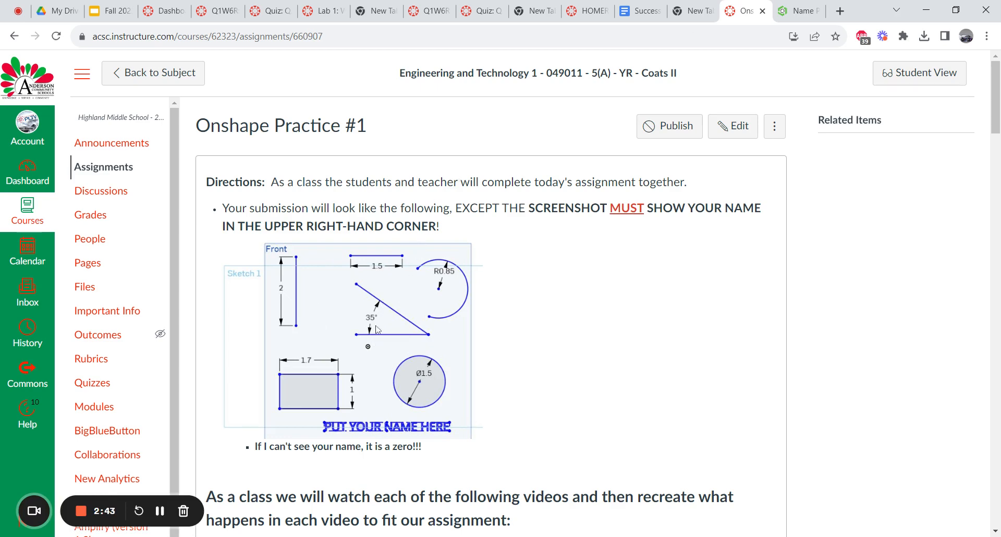
pyautogui.click(798, 11)
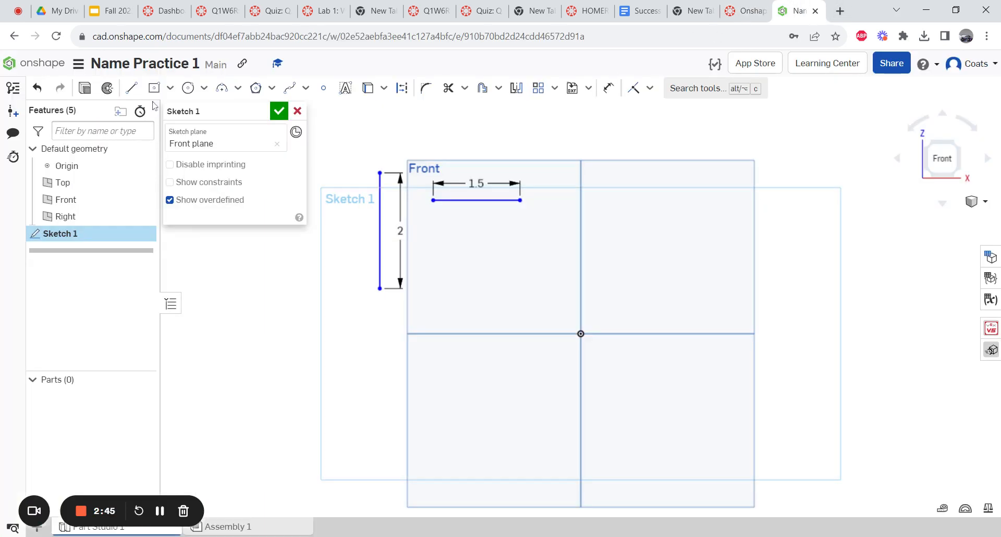
pyautogui.click(131, 87)
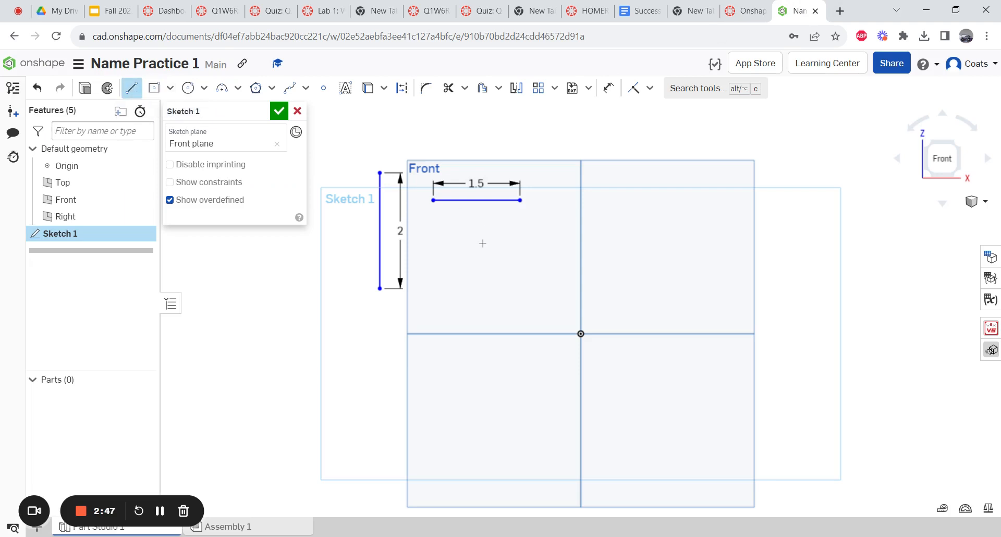
pyautogui.click(447, 240)
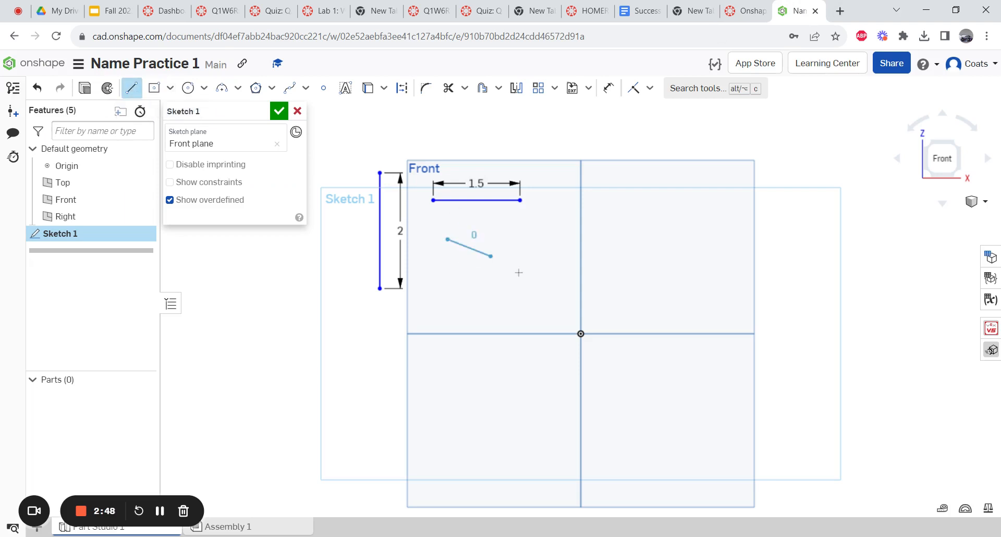
pyautogui.click(548, 286)
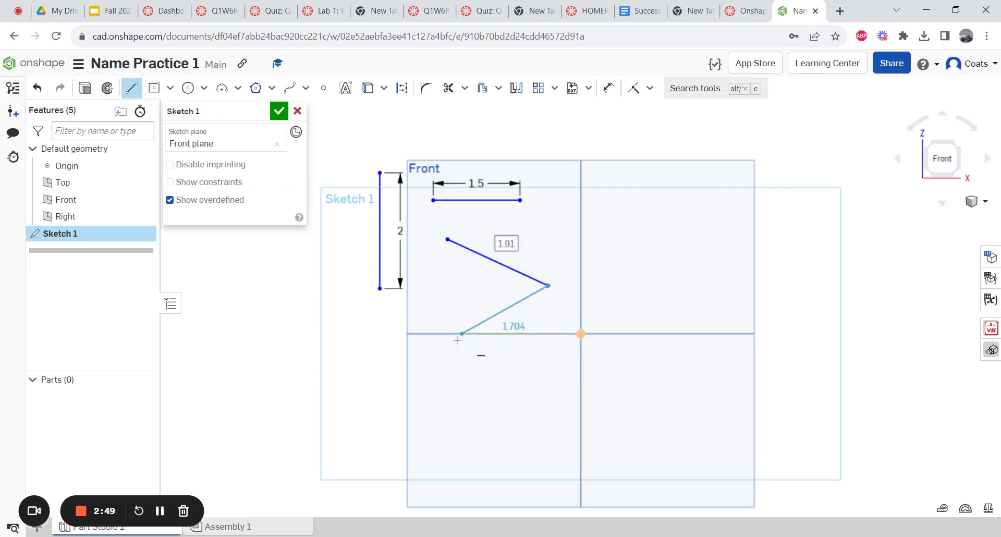
pyautogui.click(432, 318)
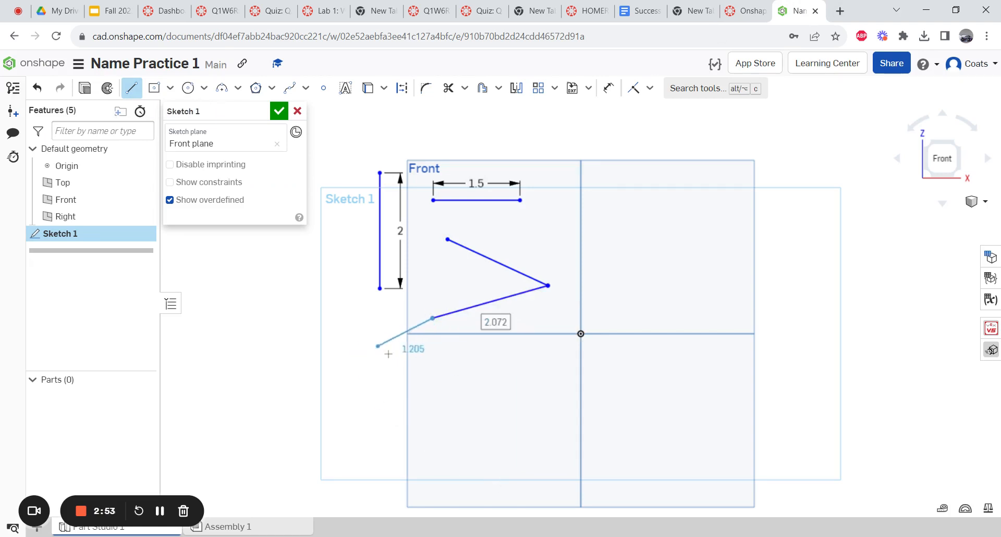
pyautogui.press('Escape')
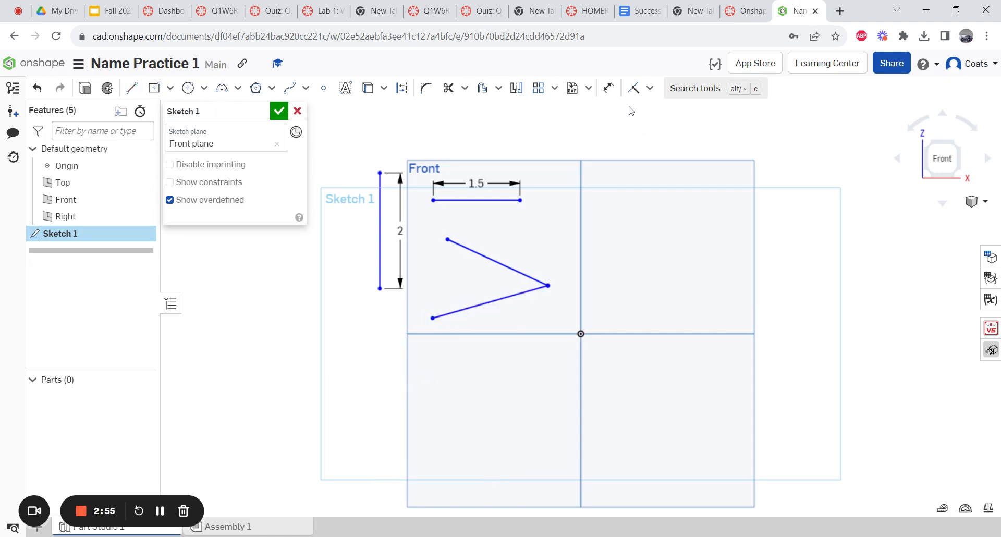
# Step: Dimension the angle between the two connected lines and set it to 35°
pyautogui.click(608, 90)
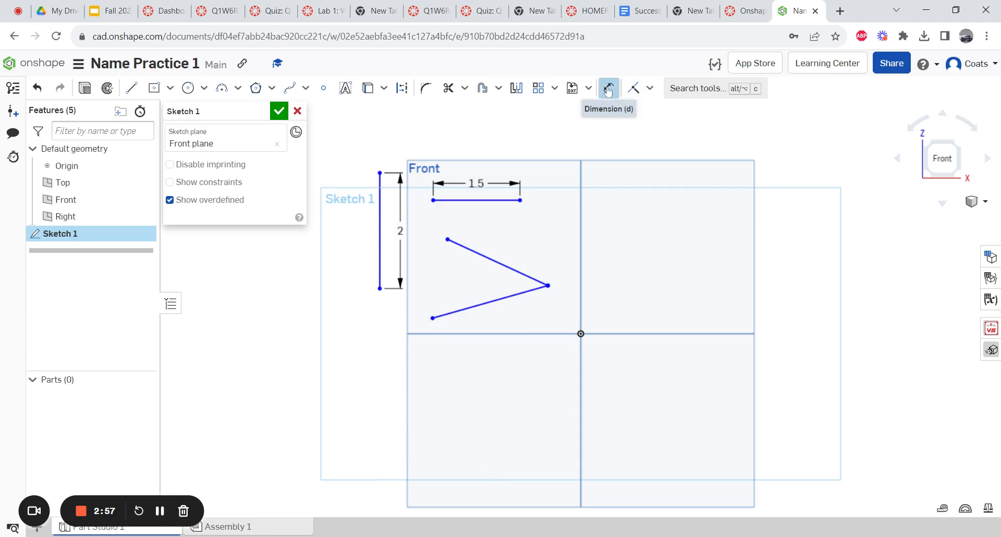
pyautogui.click(480, 254)
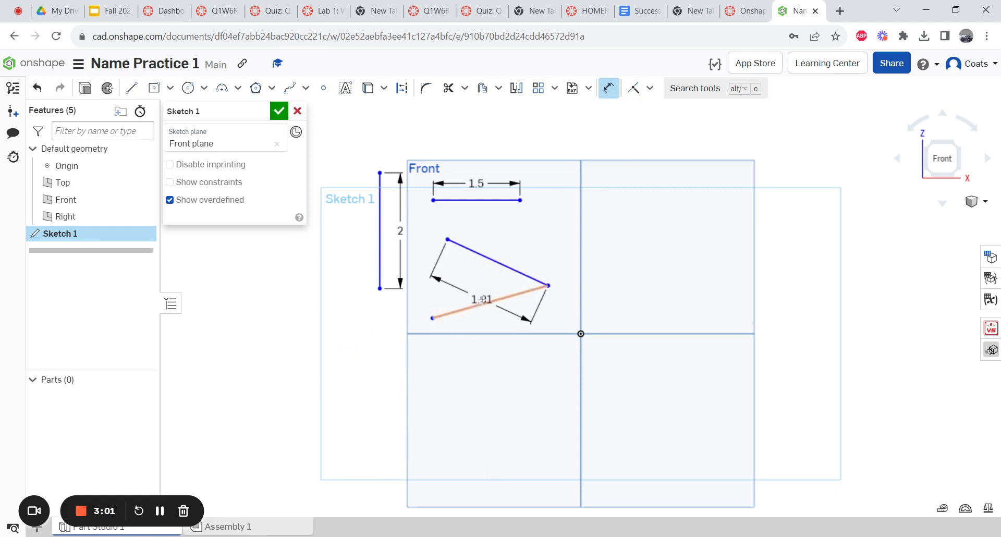
pyautogui.click(482, 299)
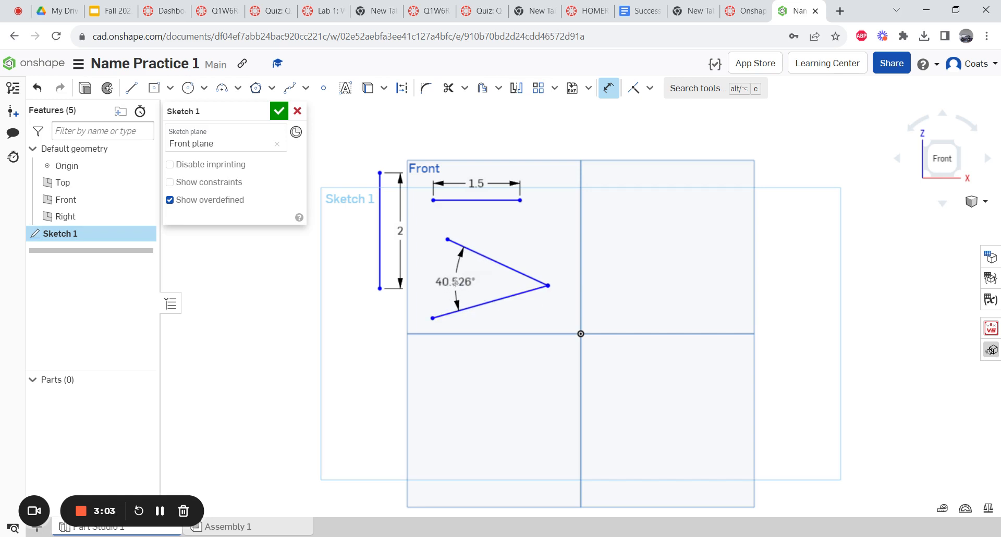
pyautogui.click(455, 282)
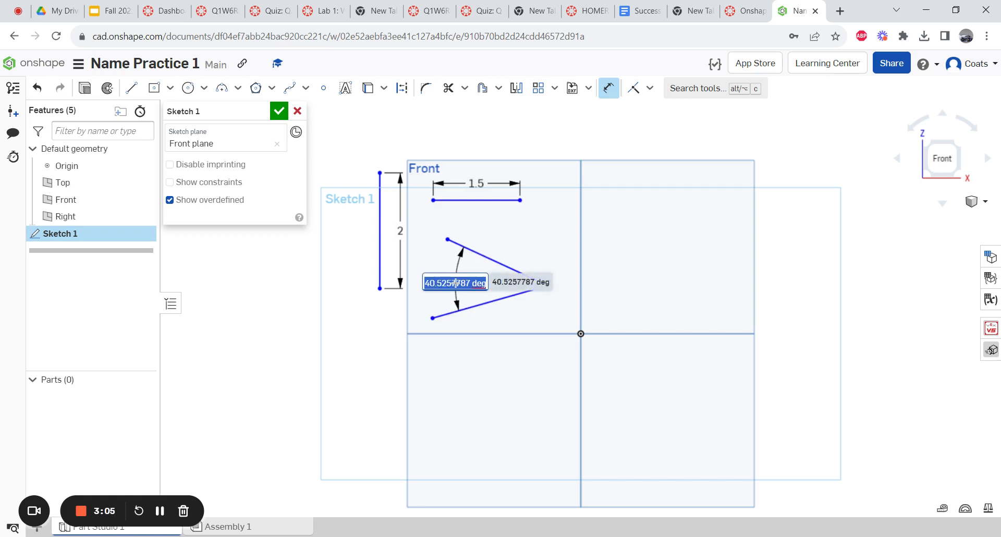
pyautogui.write('35')
pyautogui.press('Return')
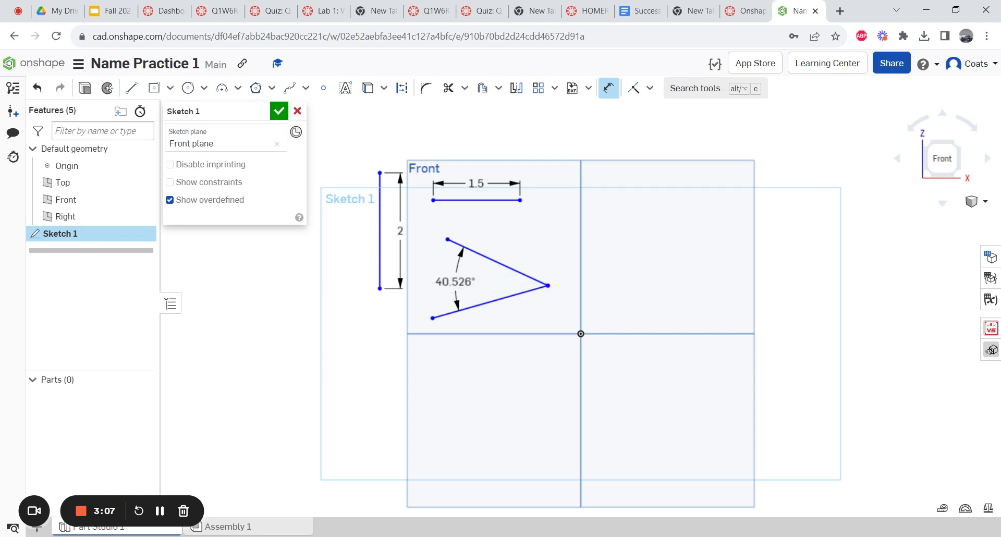
pyautogui.press('Escape')
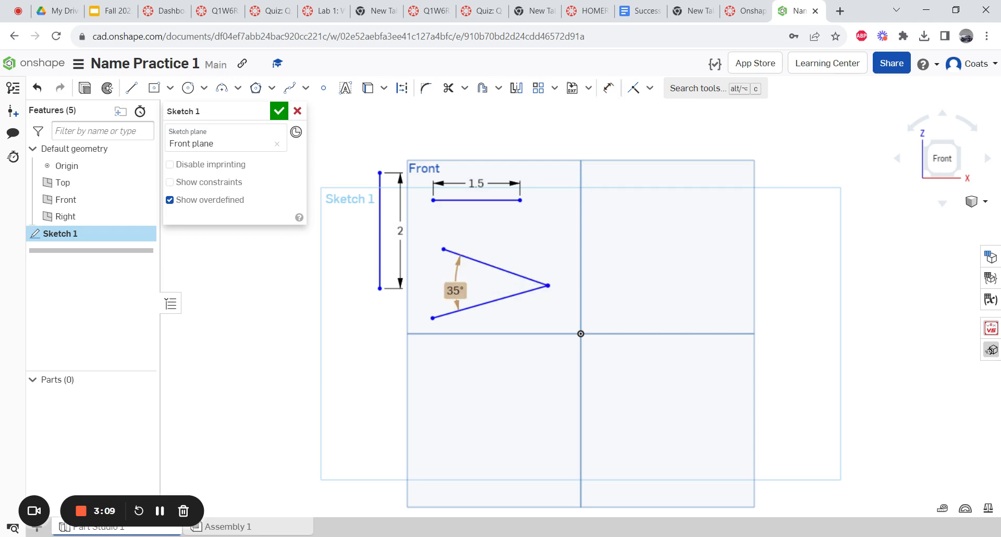
# Step: Check the assignment's arc example and sketch a three-point arc of about 0.984 radius in the Front plane's upper-right quadrant, open at the bottom
pyautogui.click(743, 5)
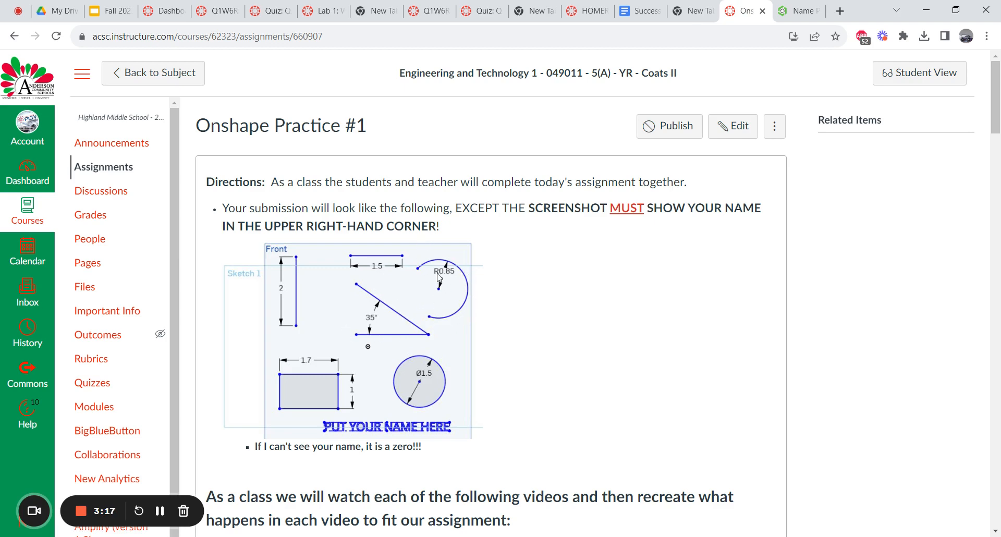
pyautogui.click(806, 6)
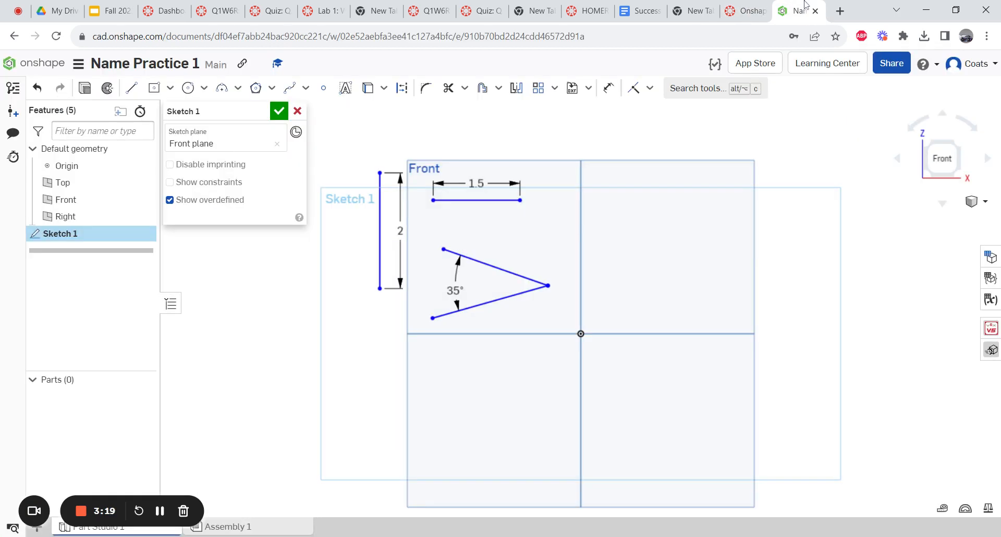
pyautogui.click(237, 88)
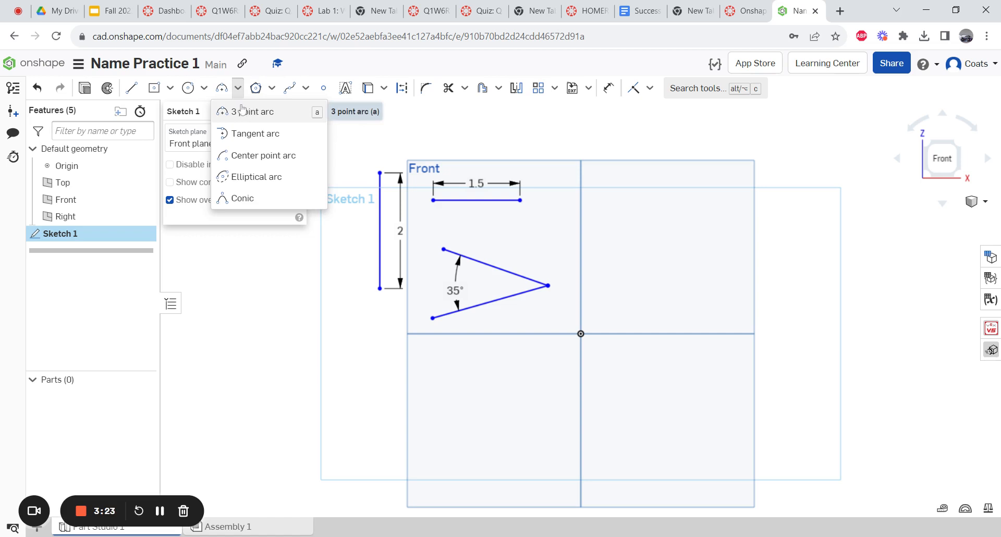
pyautogui.click(245, 111)
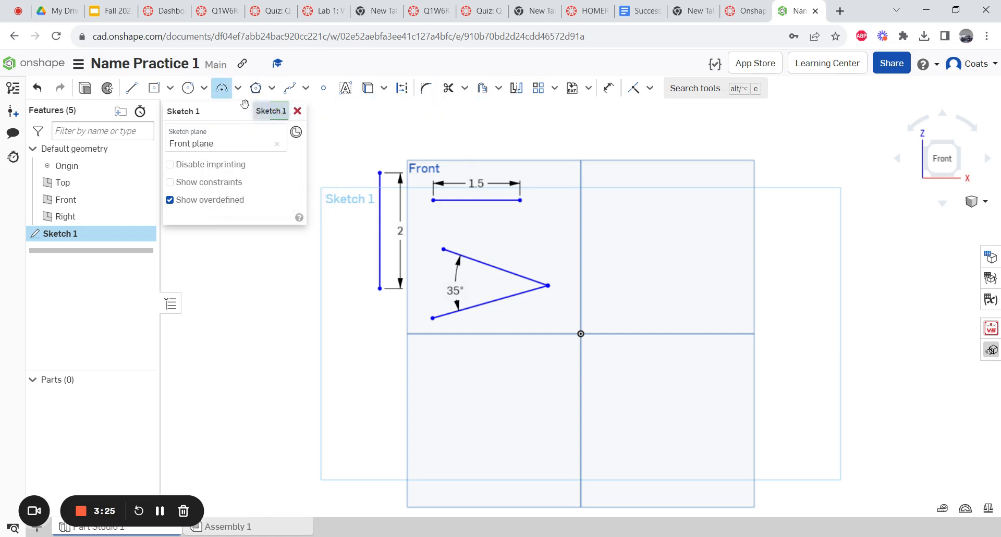
pyautogui.click(716, 238)
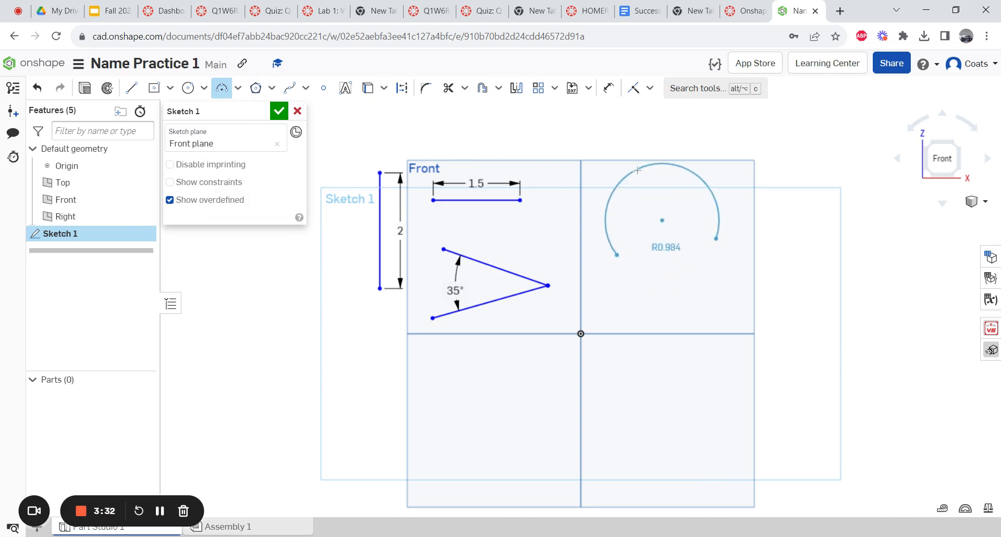
pyautogui.click(637, 170)
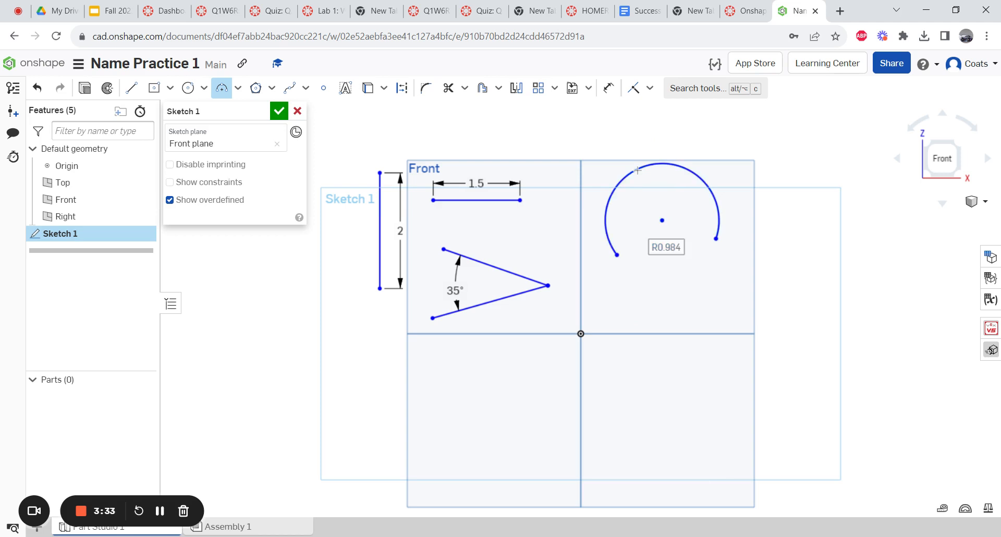
# Step: Following the assignment's example, dimension the arc's radius, set it to 0.85, and move the dimension text just below the arc's center
pyautogui.click(745, 11)
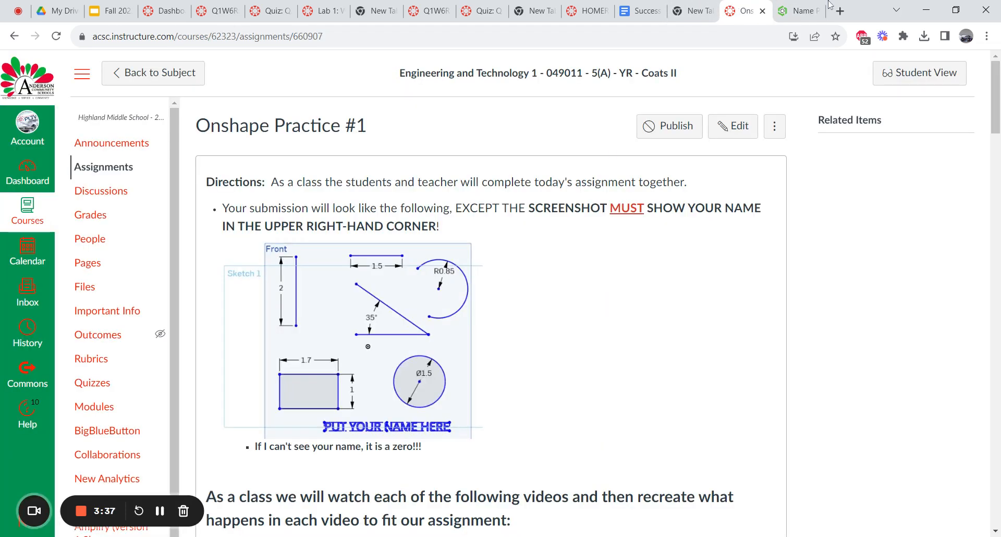
pyautogui.click(798, 11)
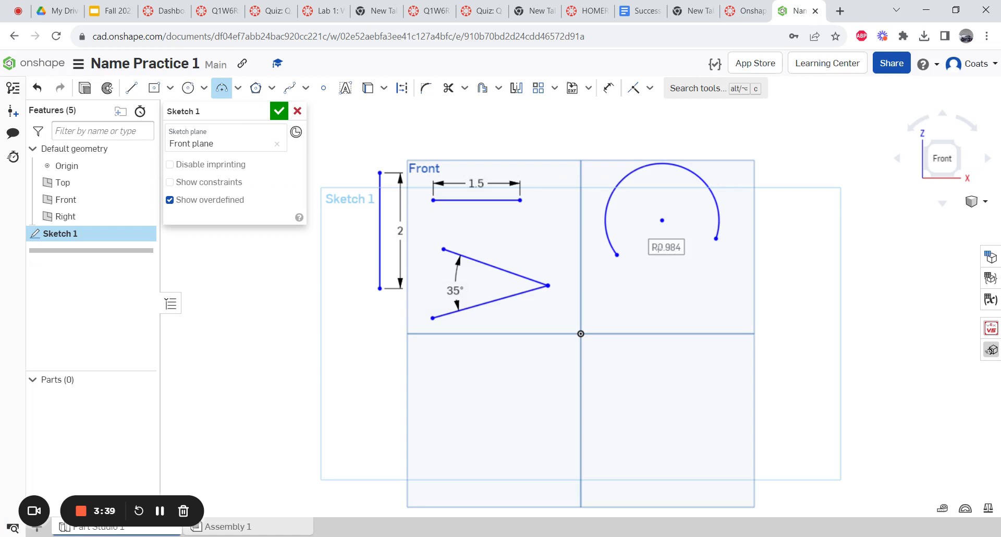
pyautogui.click(667, 245)
pyautogui.press('Escape')
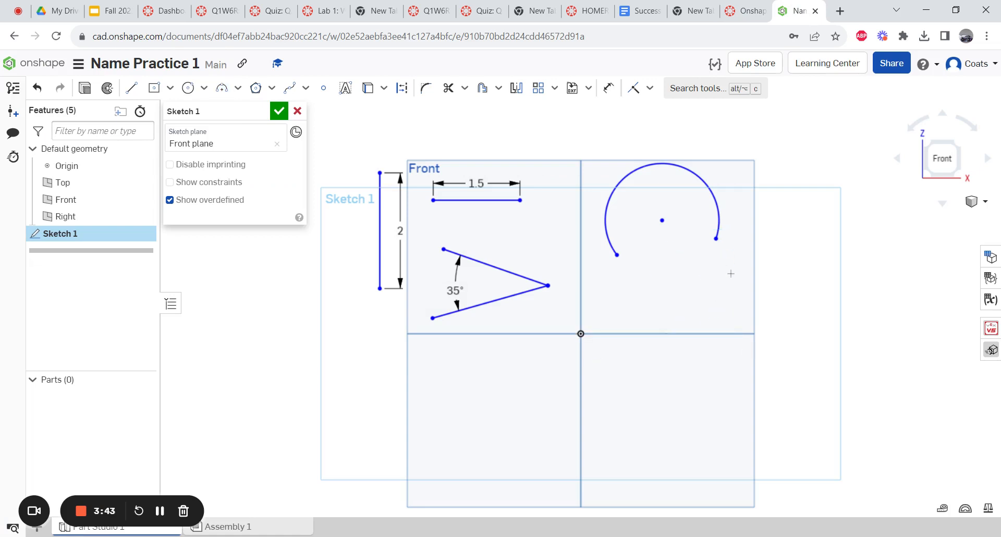
pyautogui.press('q')
pyautogui.click(719, 214)
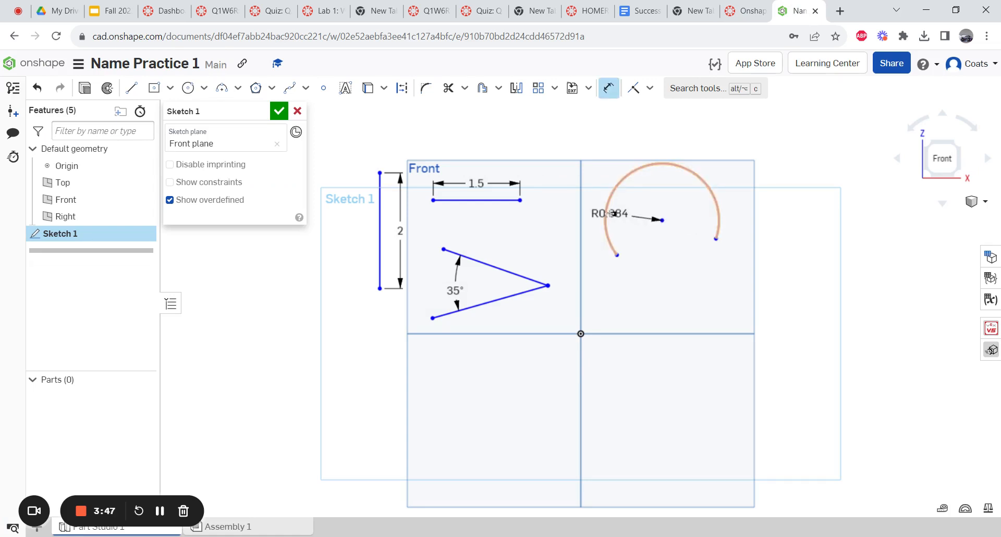
pyautogui.click(648, 245)
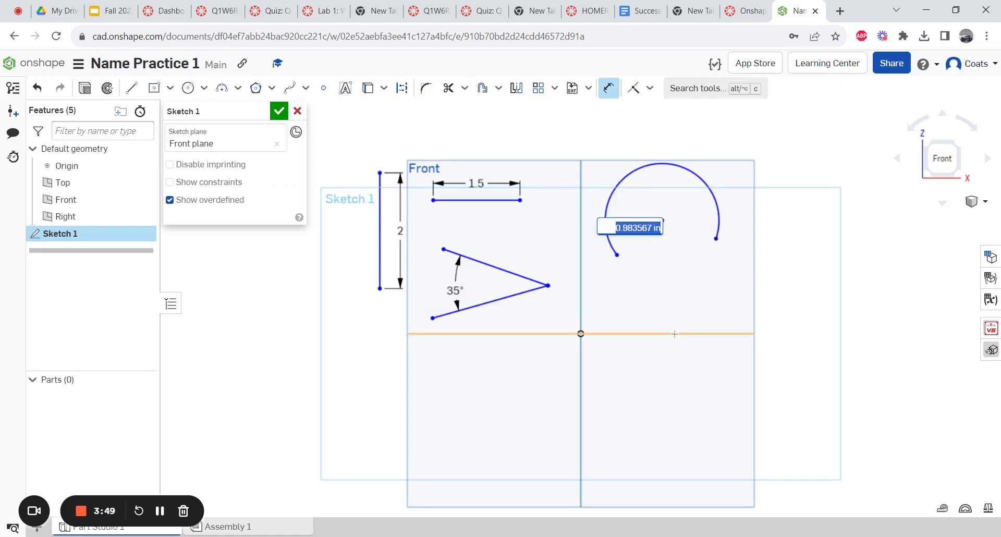
pyautogui.write('0.85')
pyautogui.press('Return')
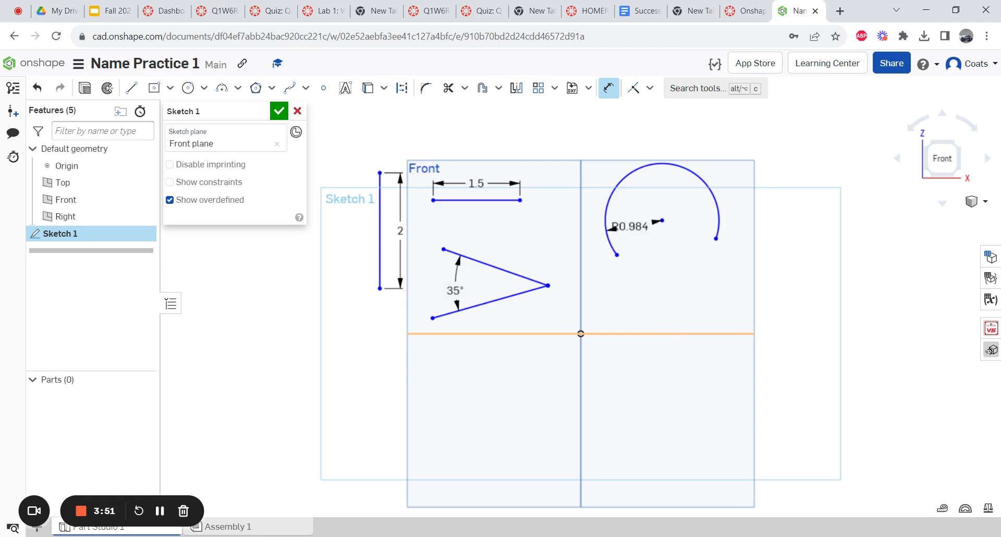
pyautogui.press('Escape')
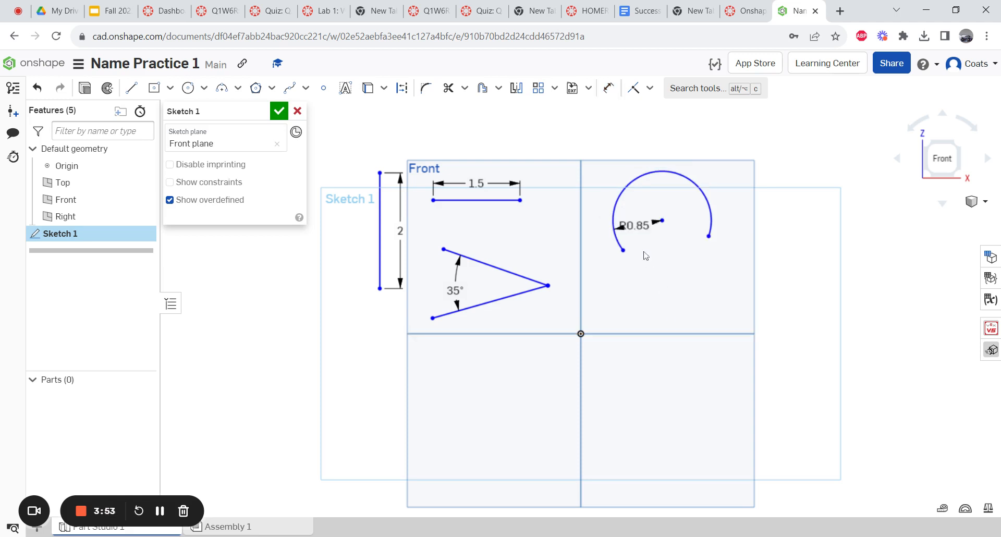
pyautogui.moveTo(636, 226); pyautogui.dragTo(667, 241)
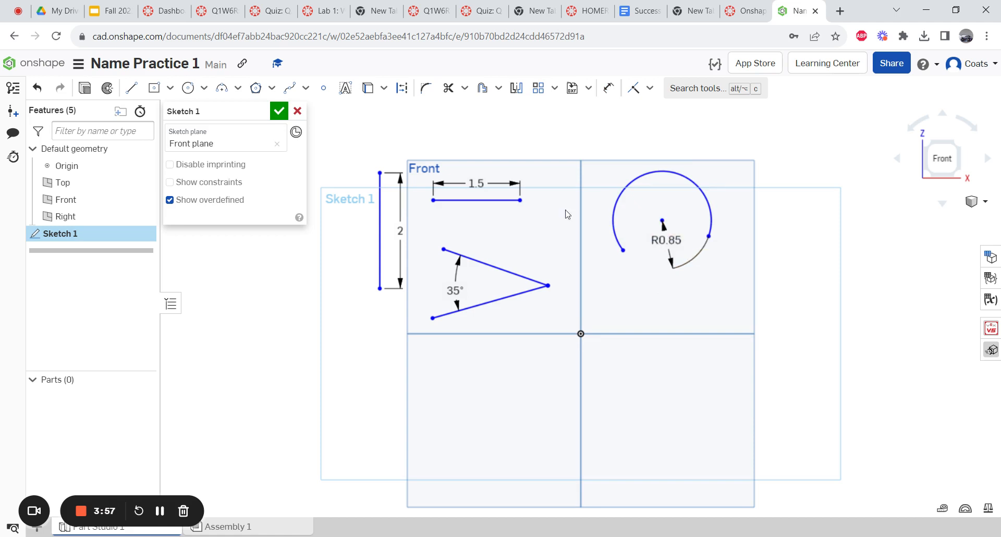
# Step: Check the assignment's circle example and sketch a center point circle with diameter 1.5 in the Front plane's lower-right quadrant
pyautogui.click(742, 10)
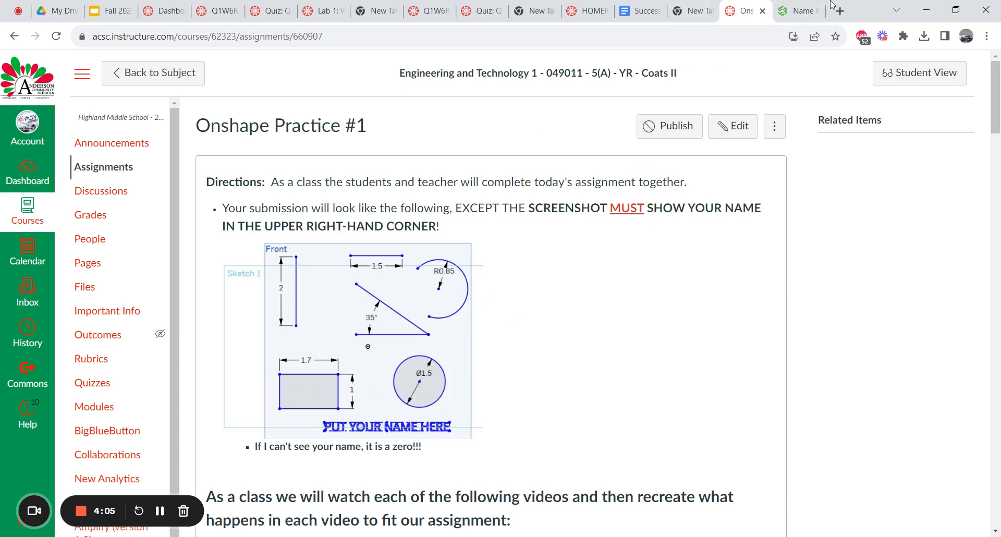
pyautogui.click(800, 6)
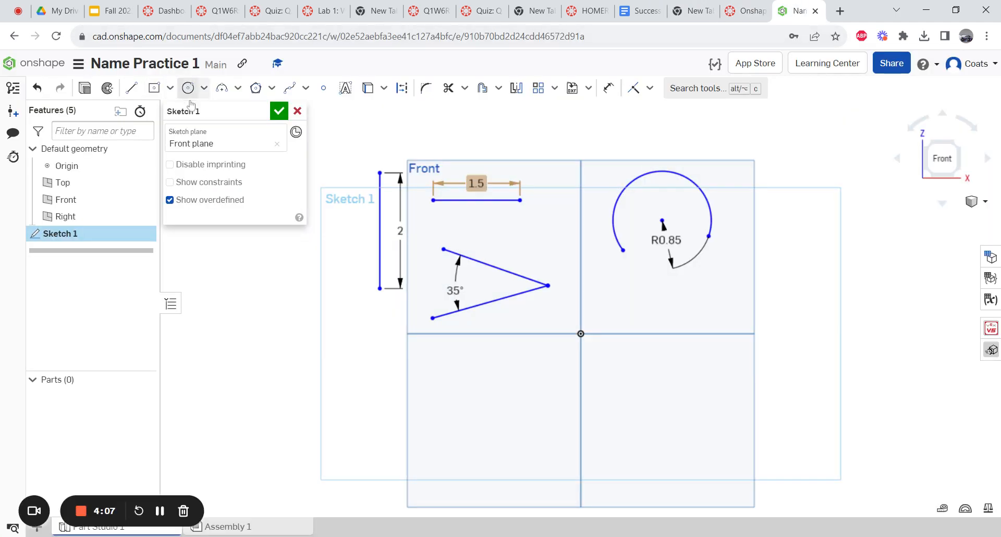
pyautogui.click(189, 89)
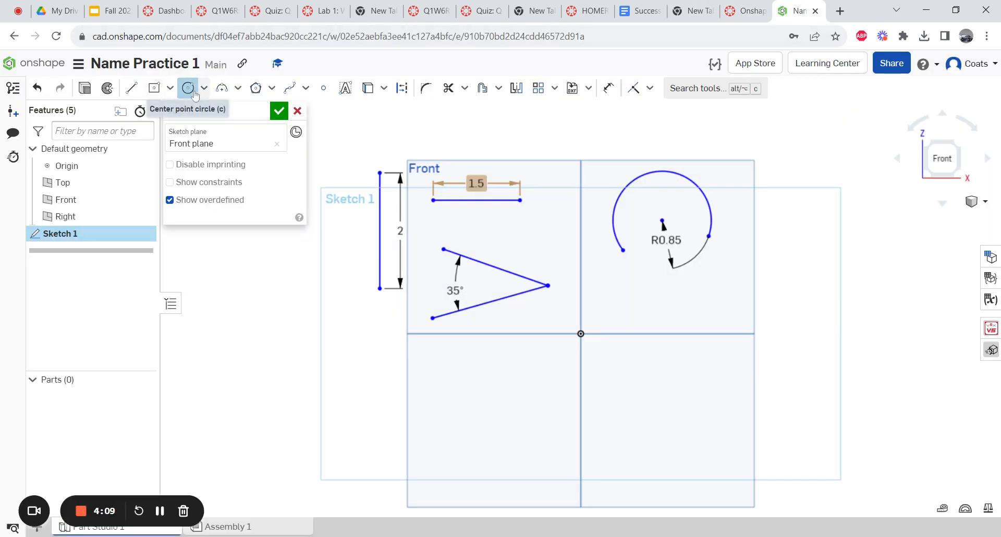
pyautogui.click(655, 383)
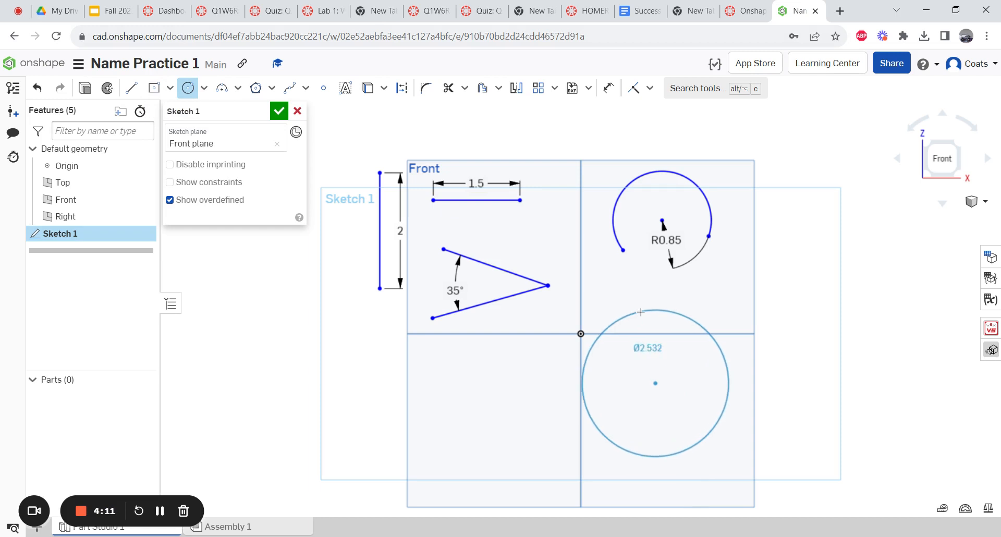
pyautogui.click(641, 312)
pyautogui.write('1.5')
pyautogui.press('Return')
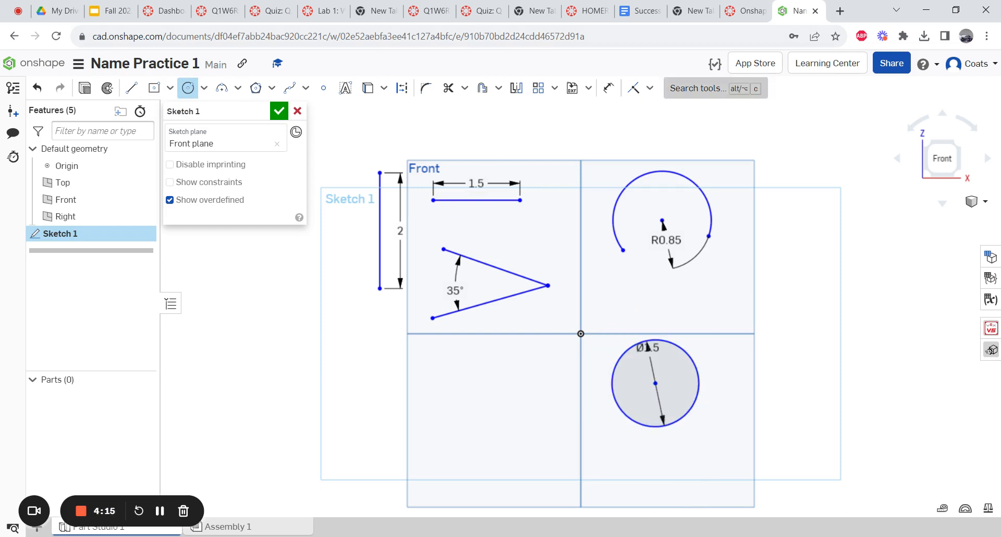
# Step: Following the assignment's example, sketch a corner rectangle 1.7 wide and 1 high, and move it below the vertical line across the plane's left edge
pyautogui.click(748, 4)
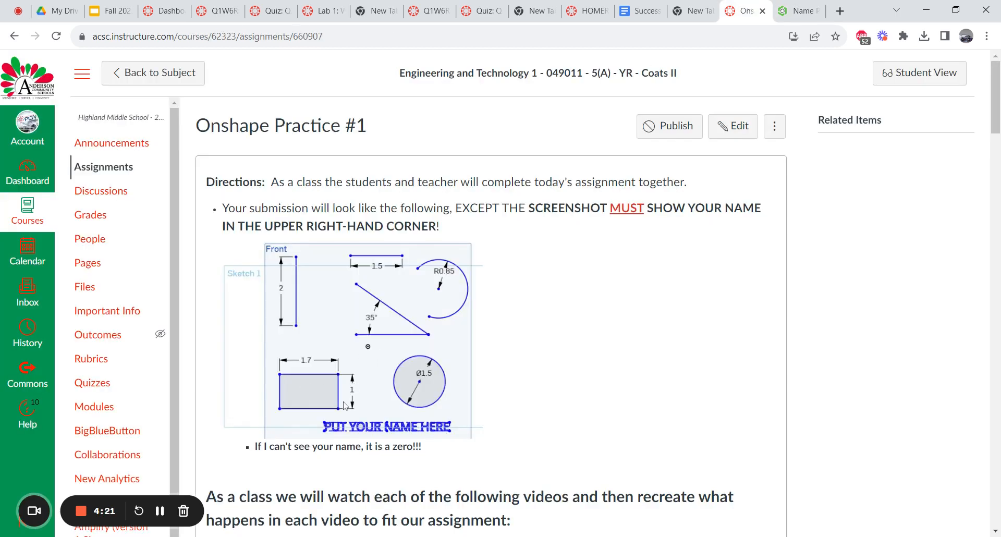
pyautogui.click(798, 10)
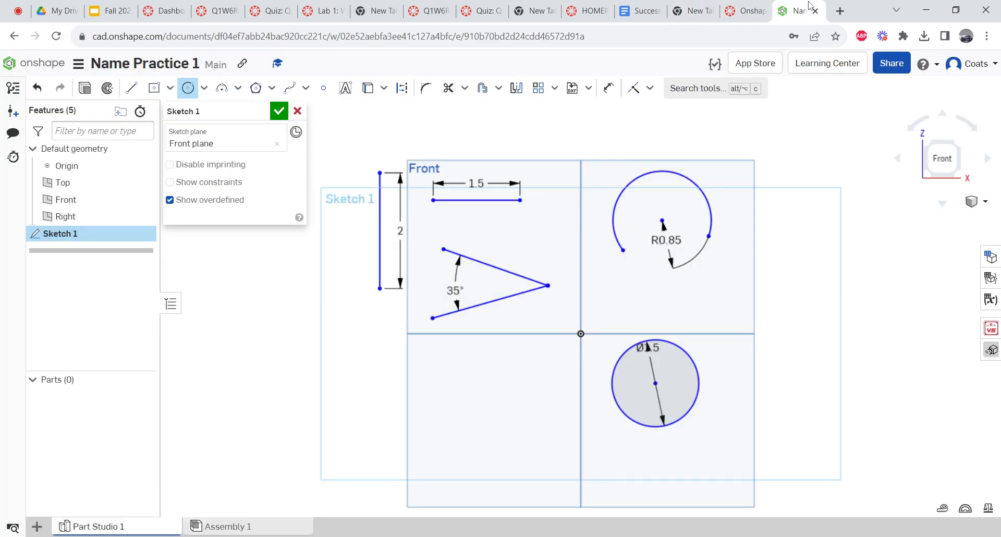
pyautogui.click(170, 89)
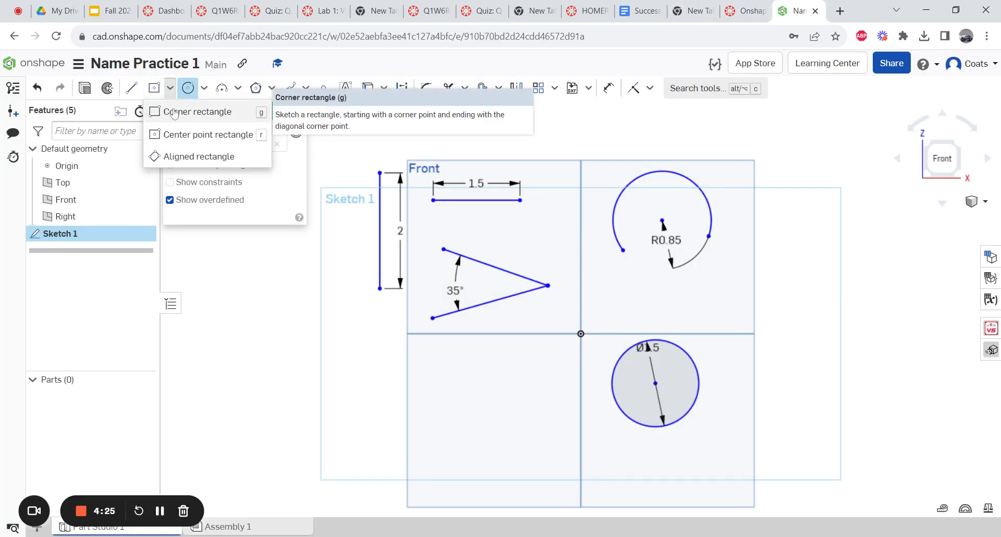
pyautogui.click(174, 113)
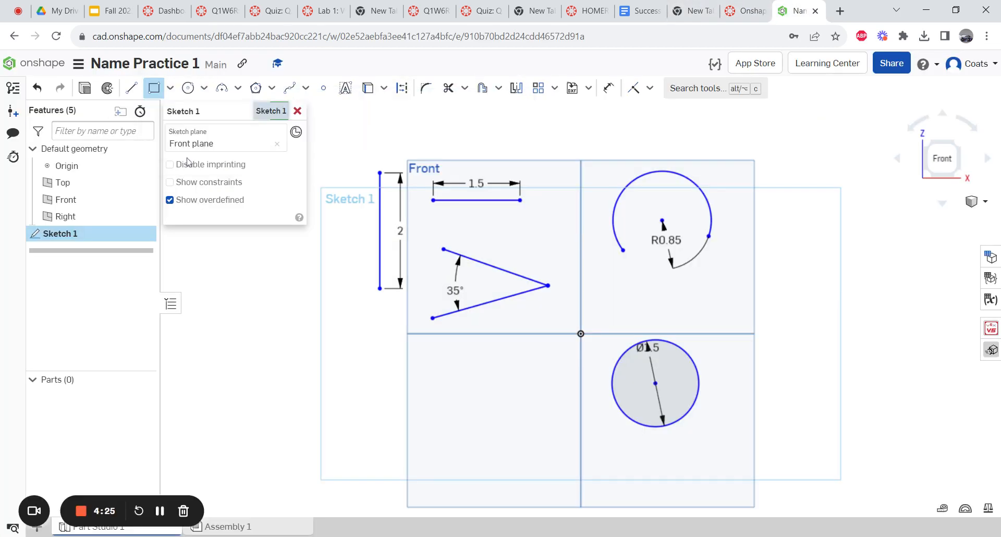
pyautogui.click(293, 361)
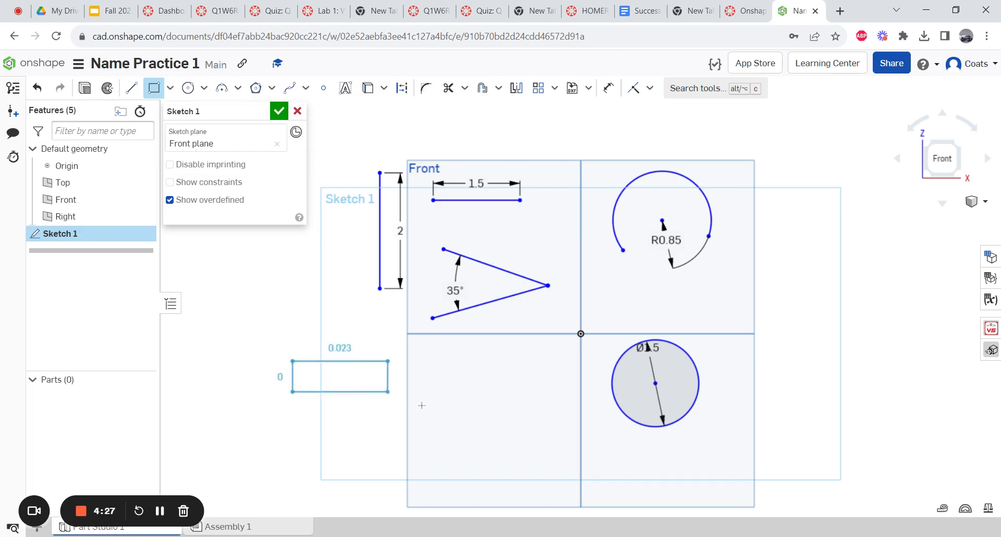
pyautogui.click(487, 450)
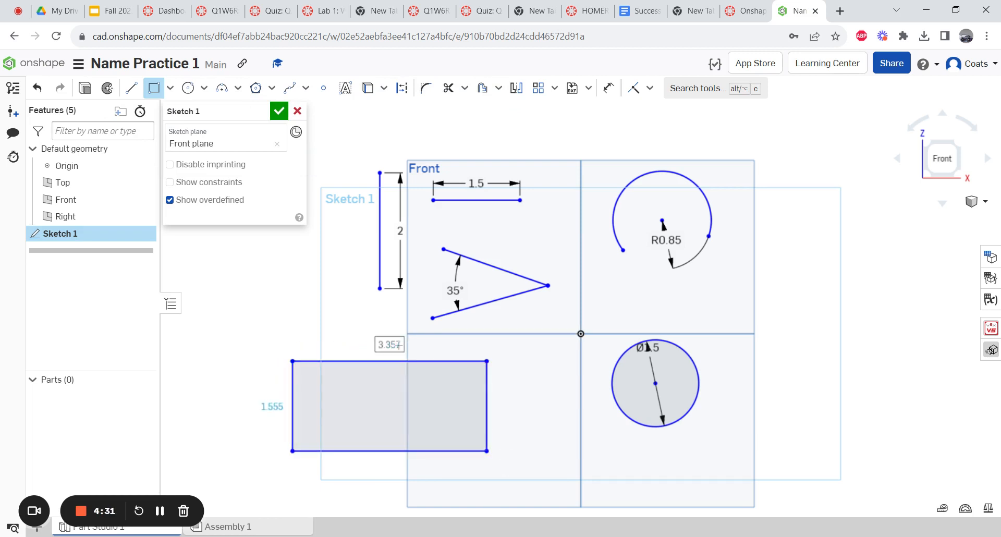
pyautogui.write('1.7')
pyautogui.press('Tab')
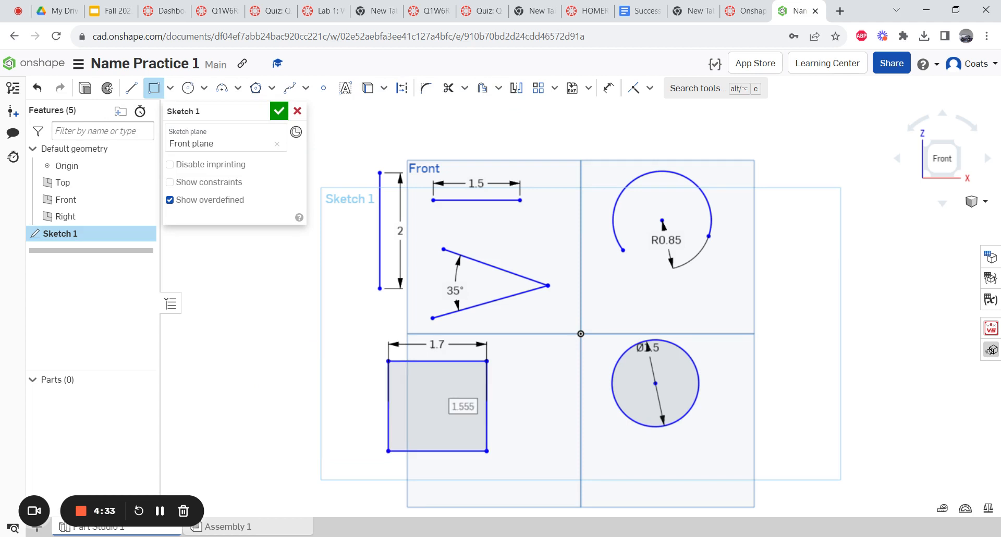
pyautogui.write('1')
pyautogui.press('Return')
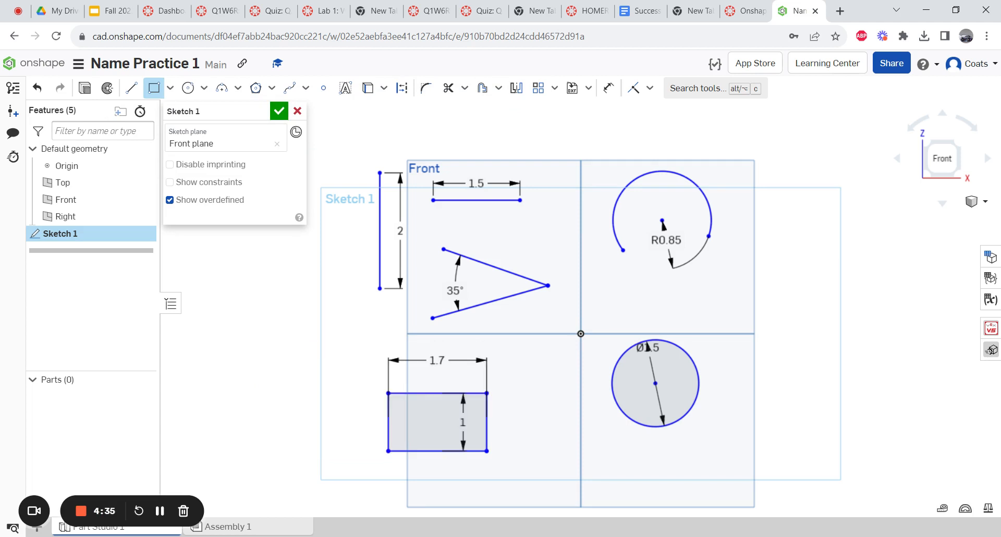
pyautogui.press('Escape')
pyautogui.moveTo(388, 393); pyautogui.dragTo(342, 361)
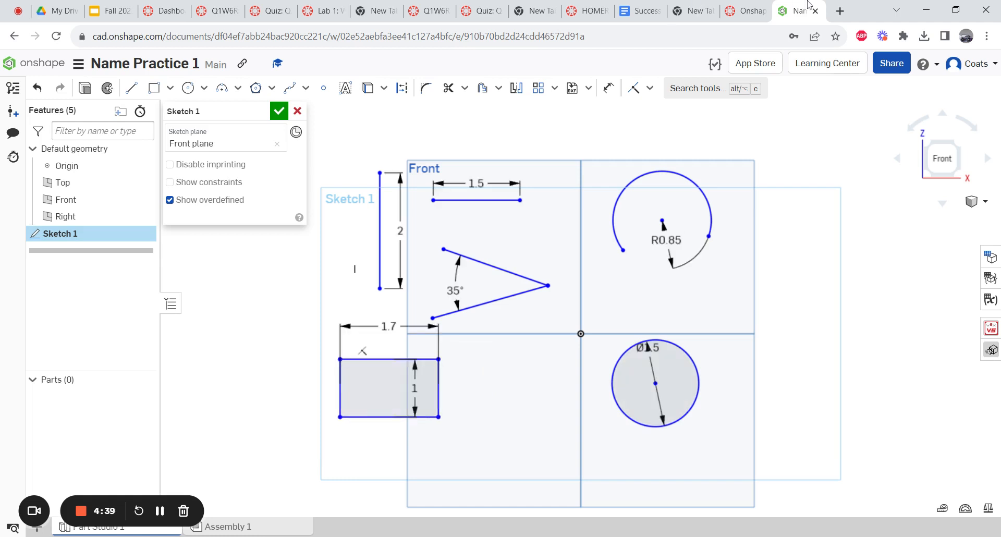
# Step: Check the assignment's text example and add the sketch text "Name" in bold Open Sans along the bottom of the Front plane
pyautogui.click(746, 11)
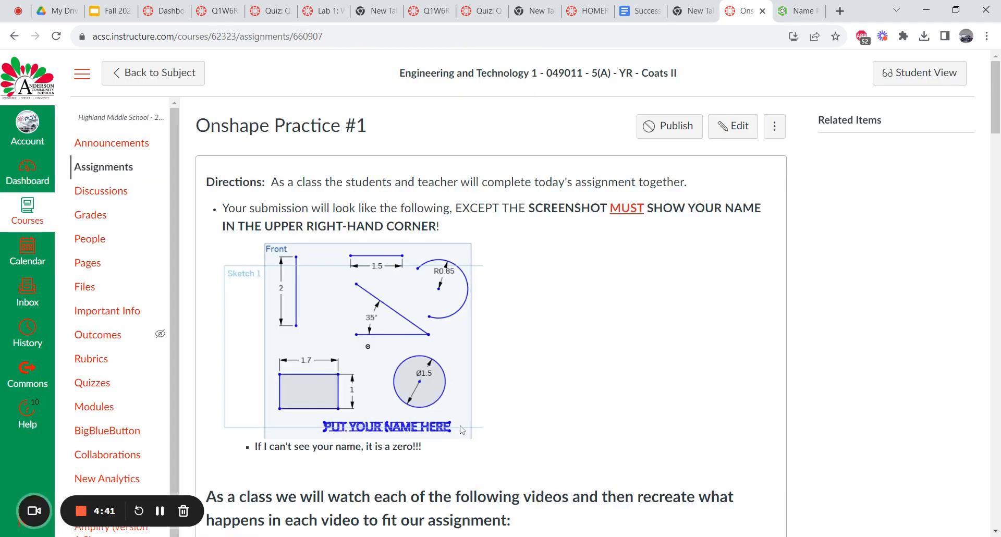
pyautogui.click(797, 6)
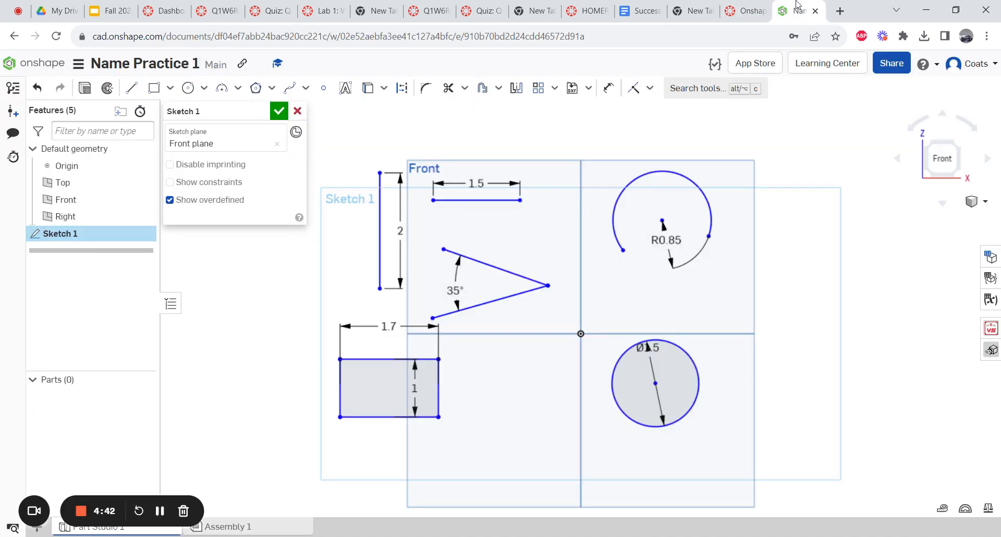
pyautogui.click(345, 88)
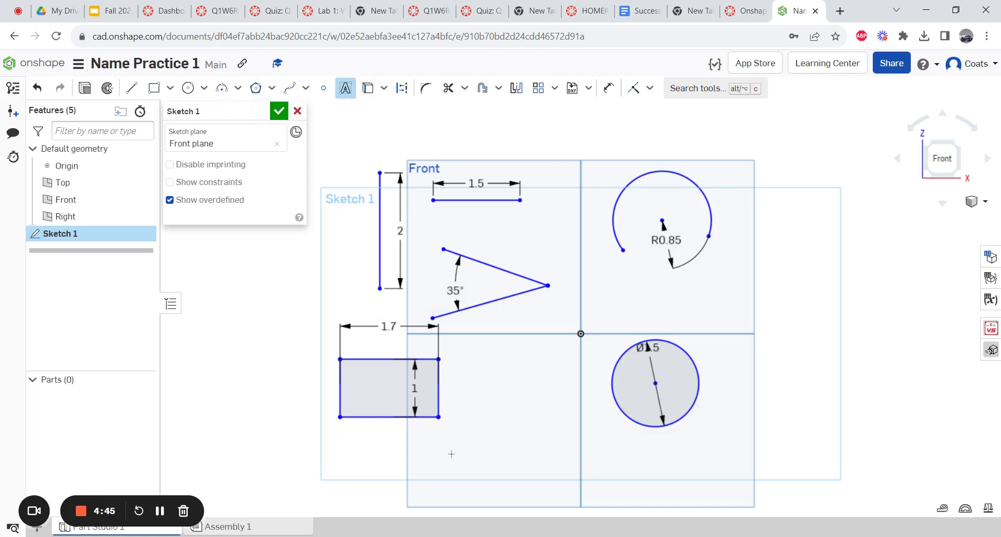
pyautogui.moveTo(451, 453); pyautogui.dragTo(723, 496)
pyautogui.write('Name')
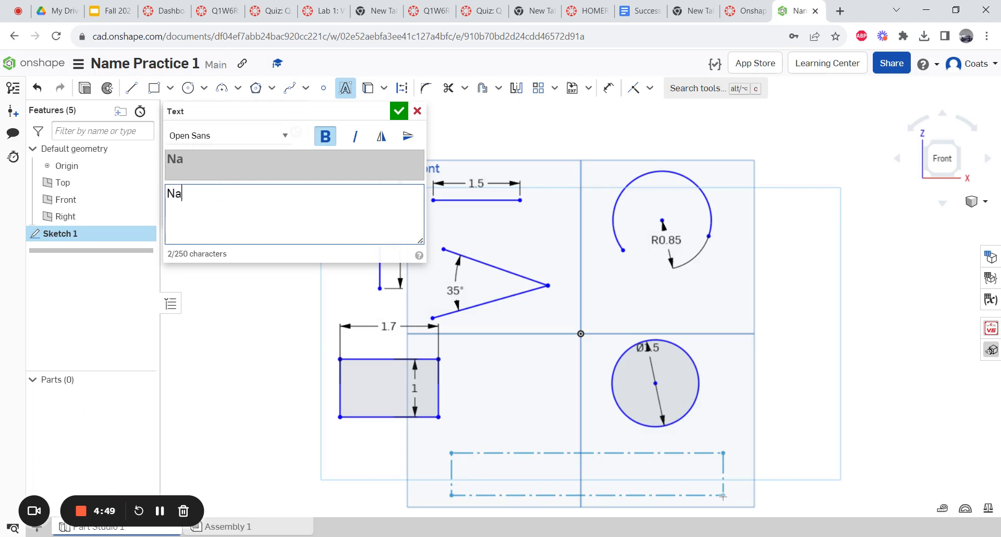
pyautogui.click(399, 110)
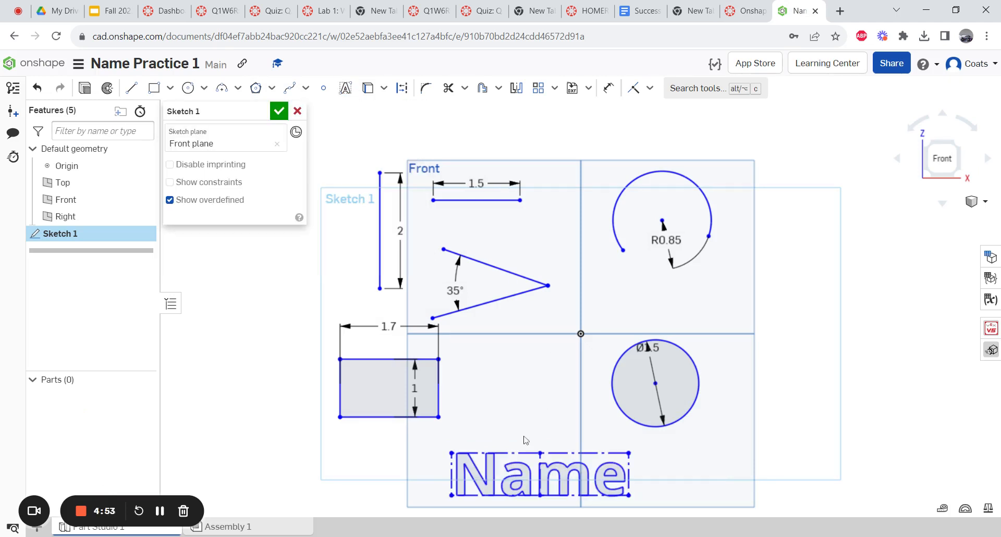
pyautogui.click(948, 159)
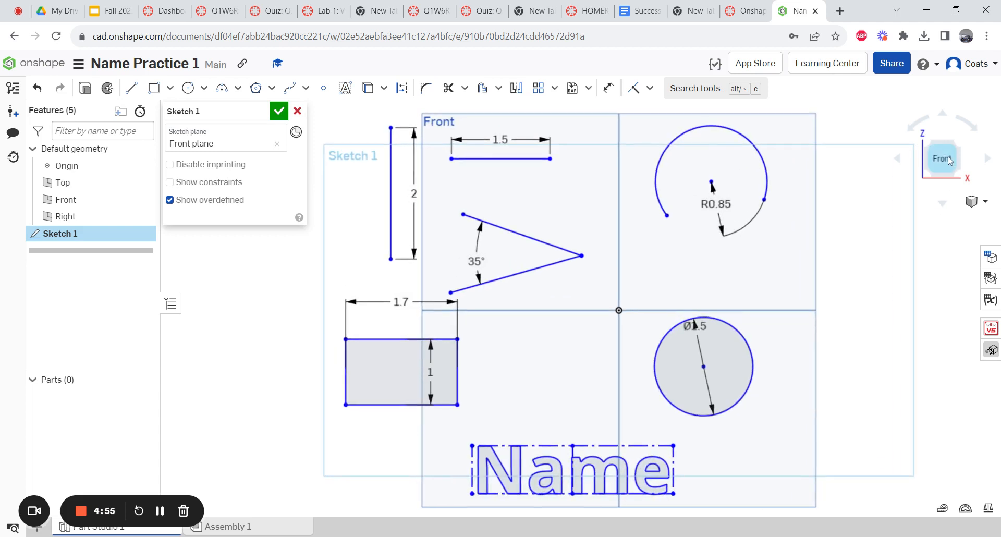